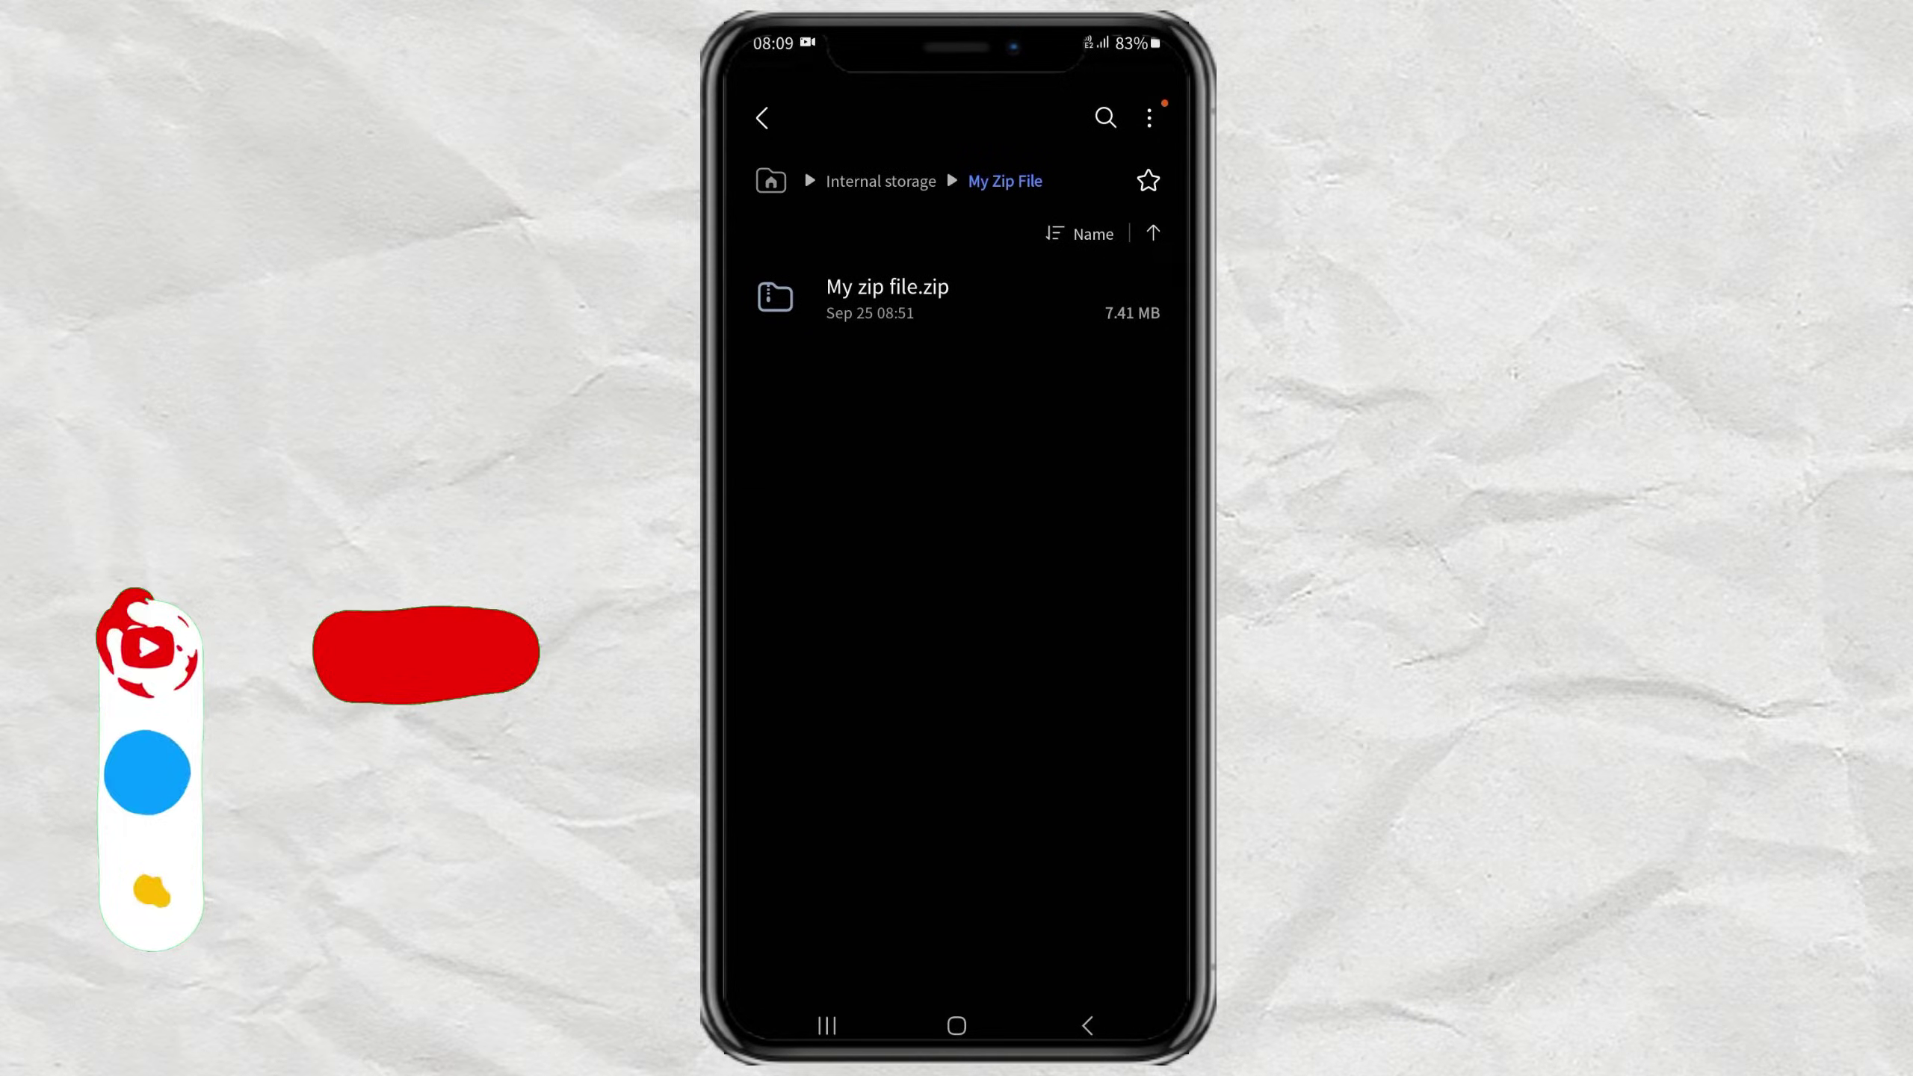
Step: Extract the archive's Zip file folder into a new 'My extracted zip file' folder, entering the password
left_click(957, 299)
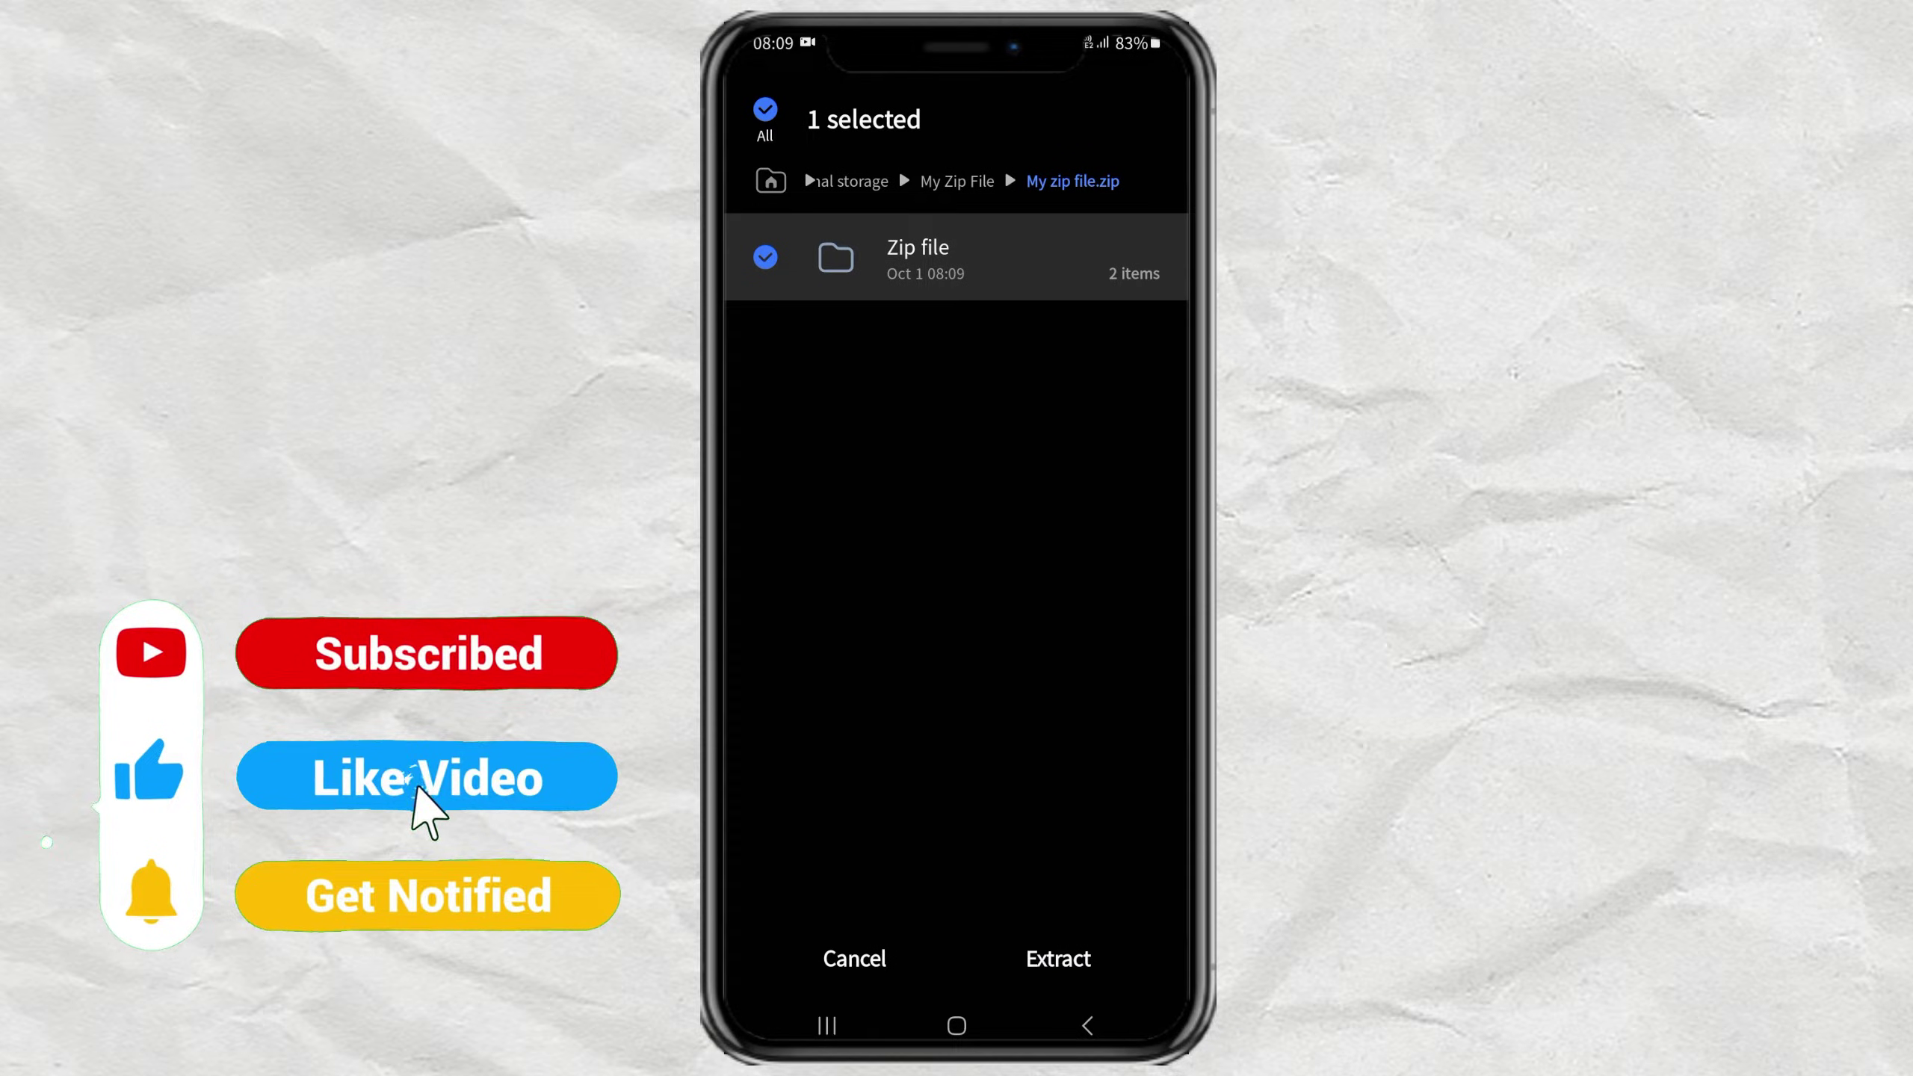
left_click(1059, 959)
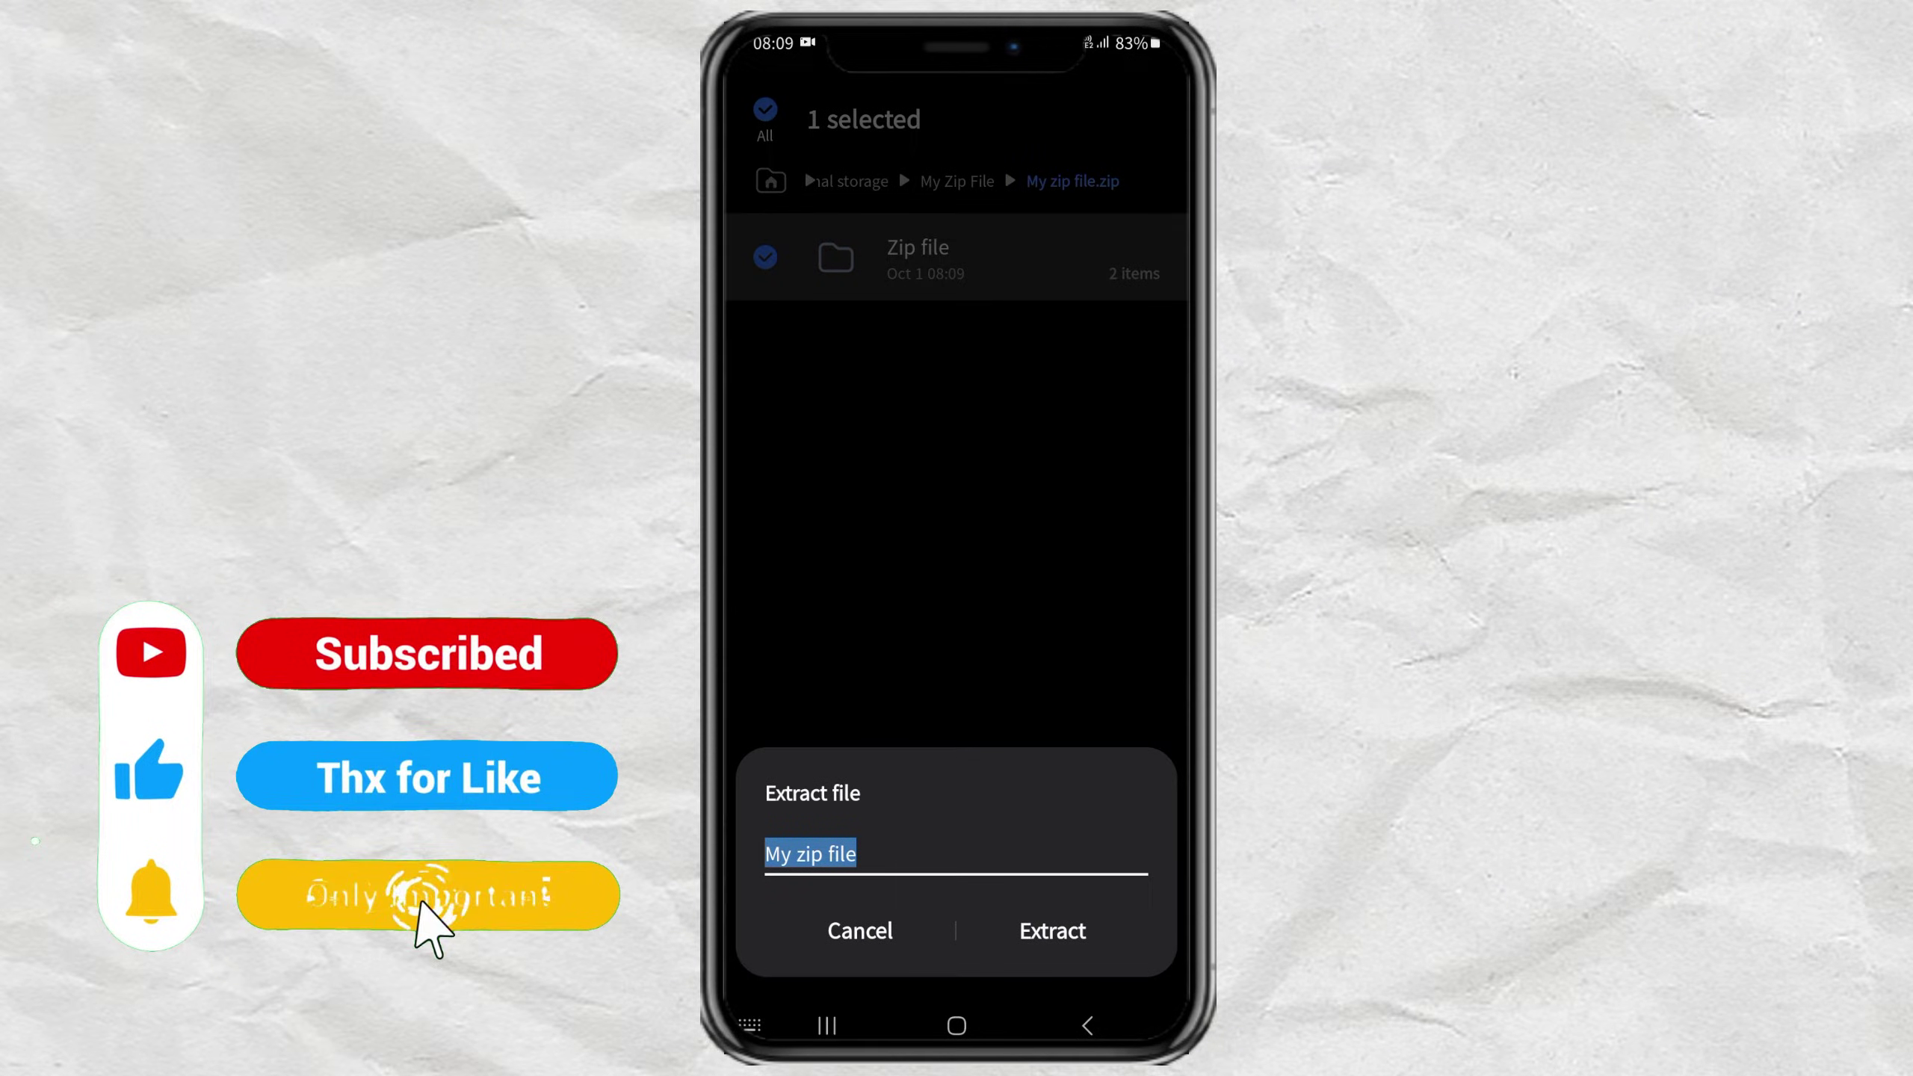
type("My ")
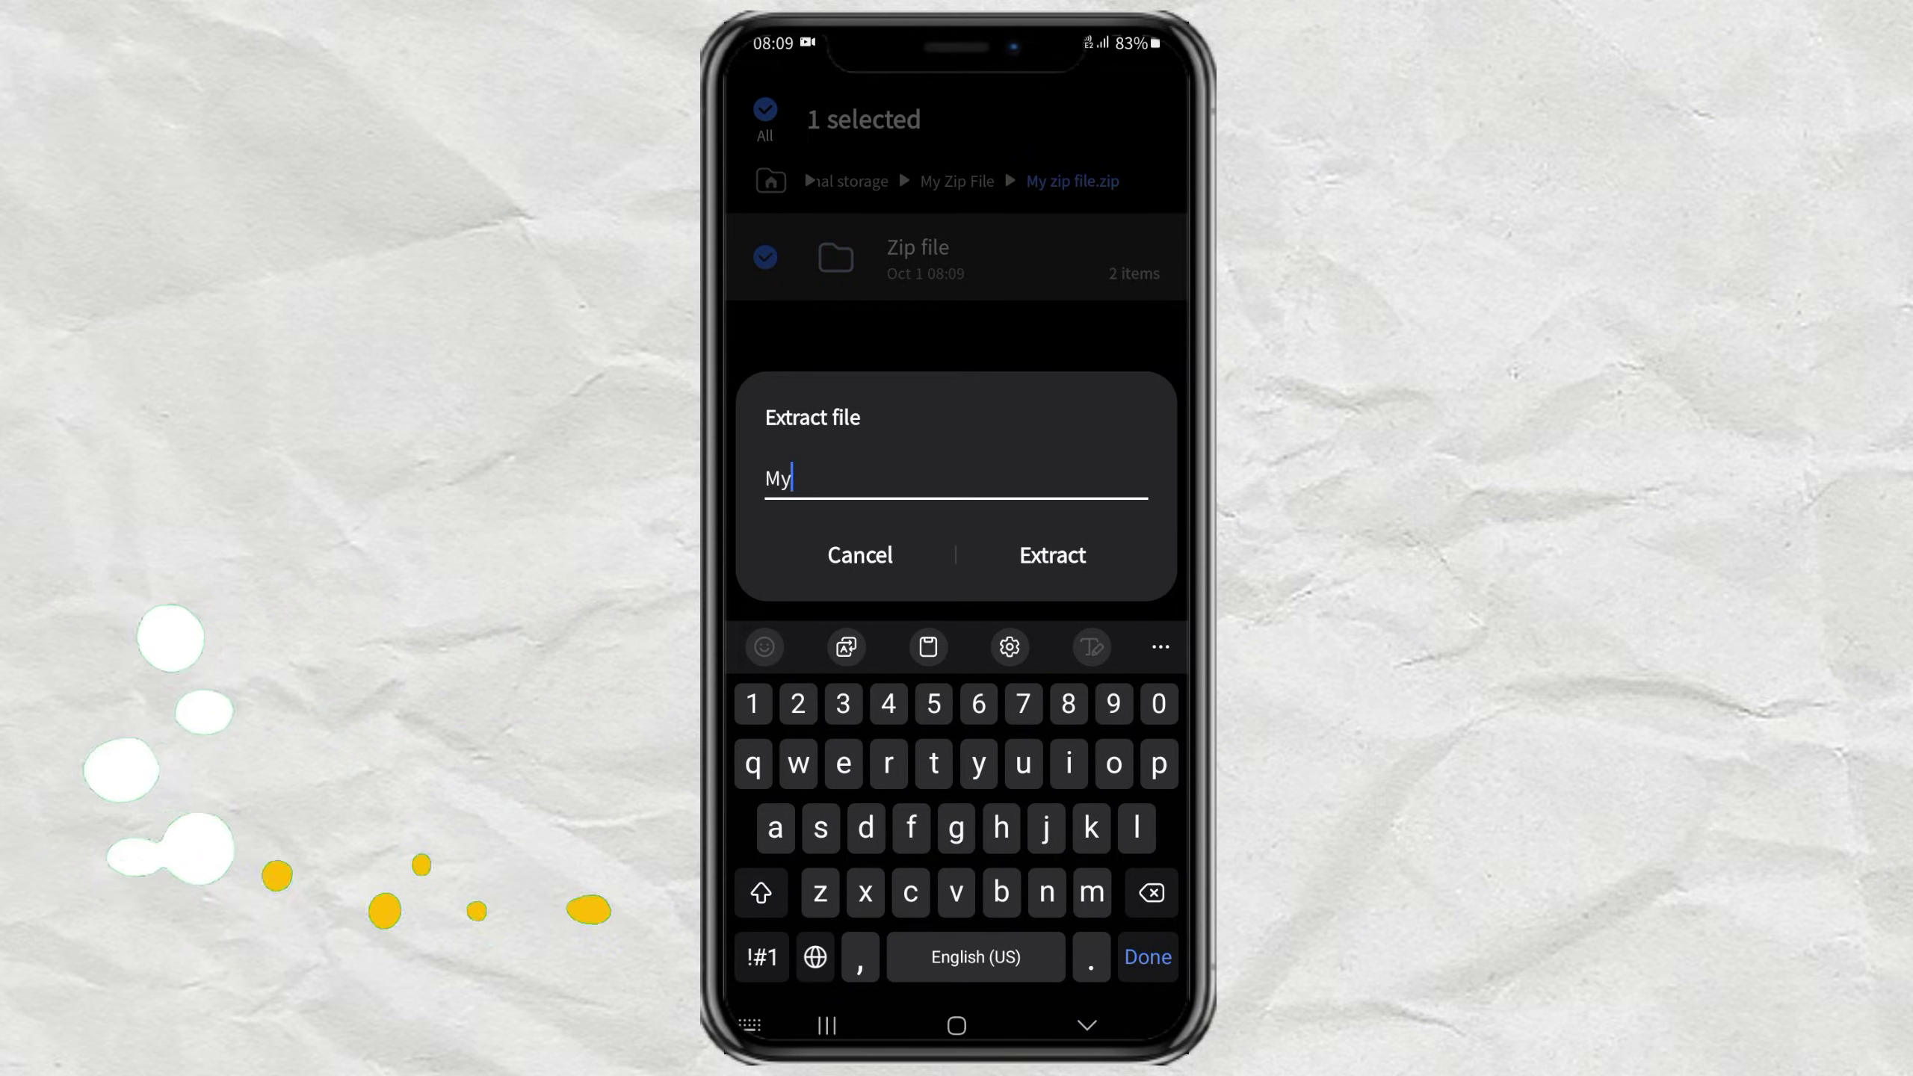
type("ex")
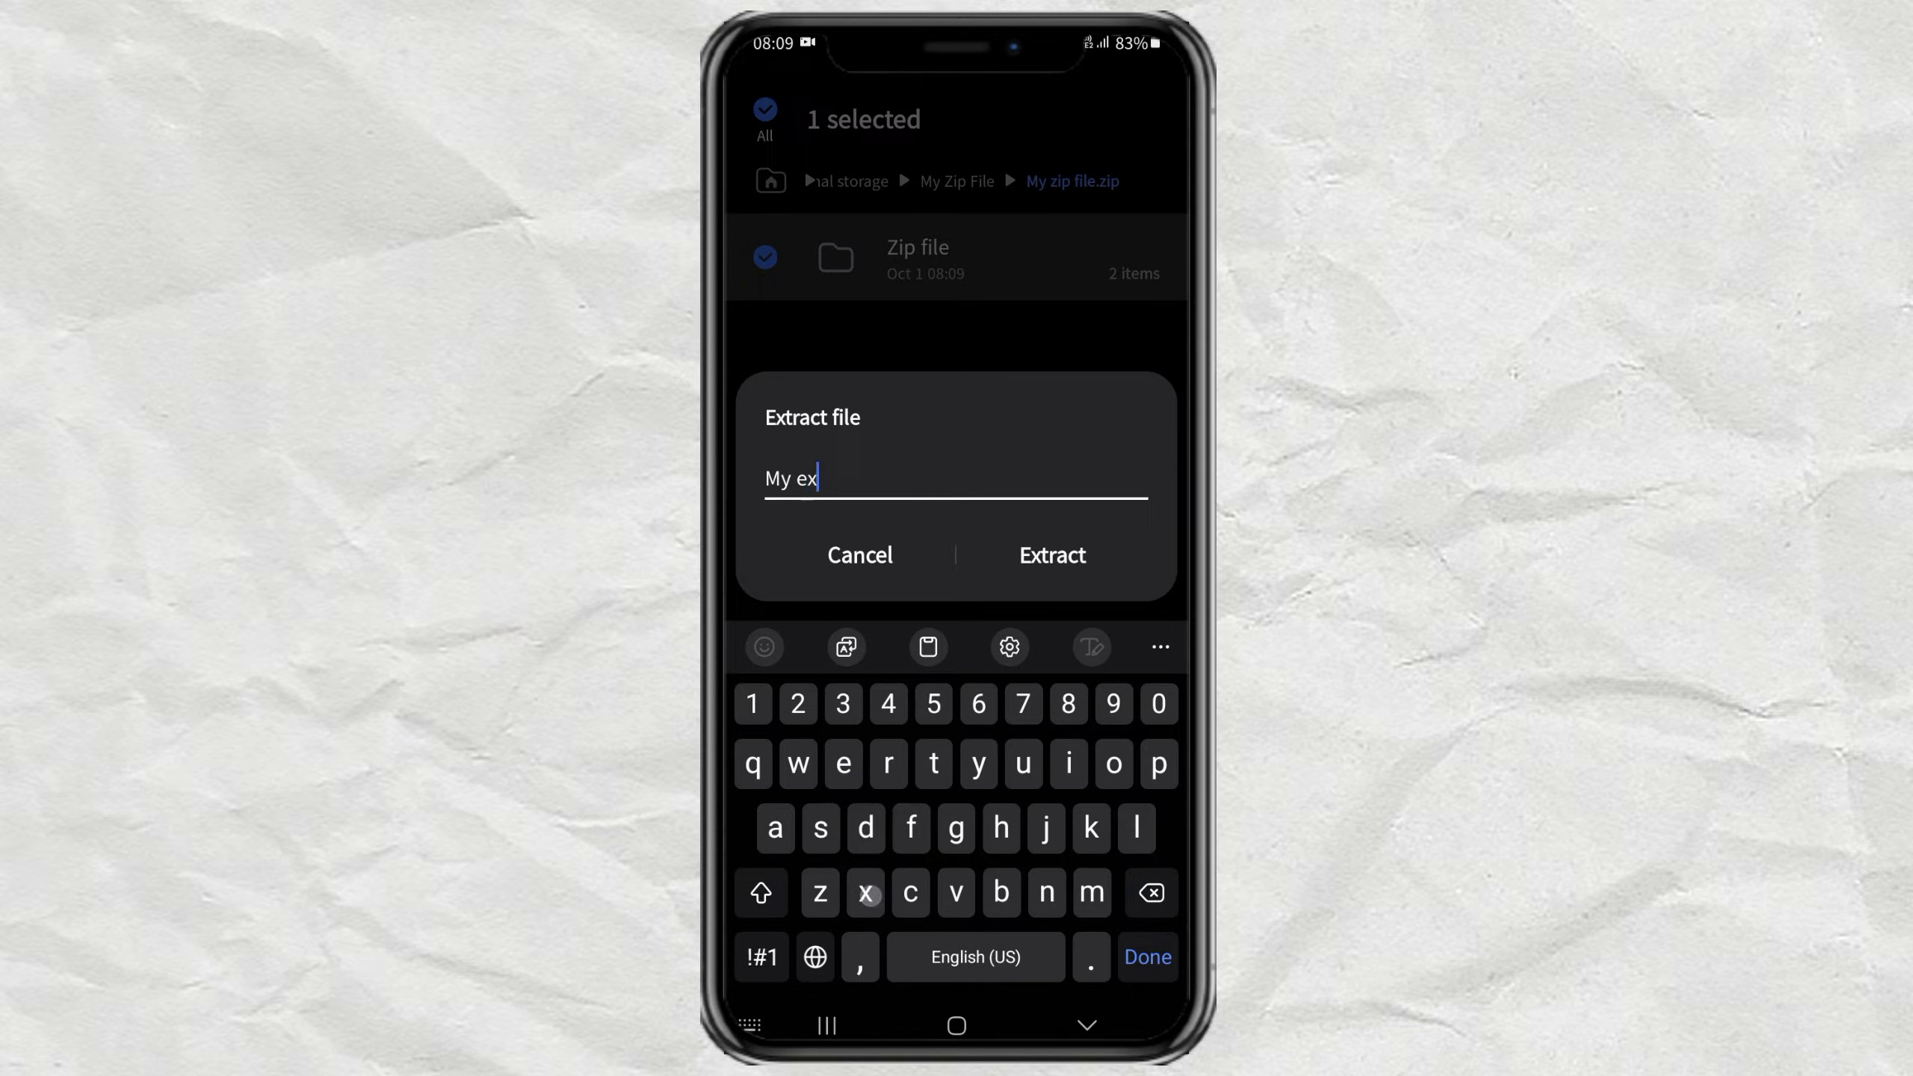
type("tracte")
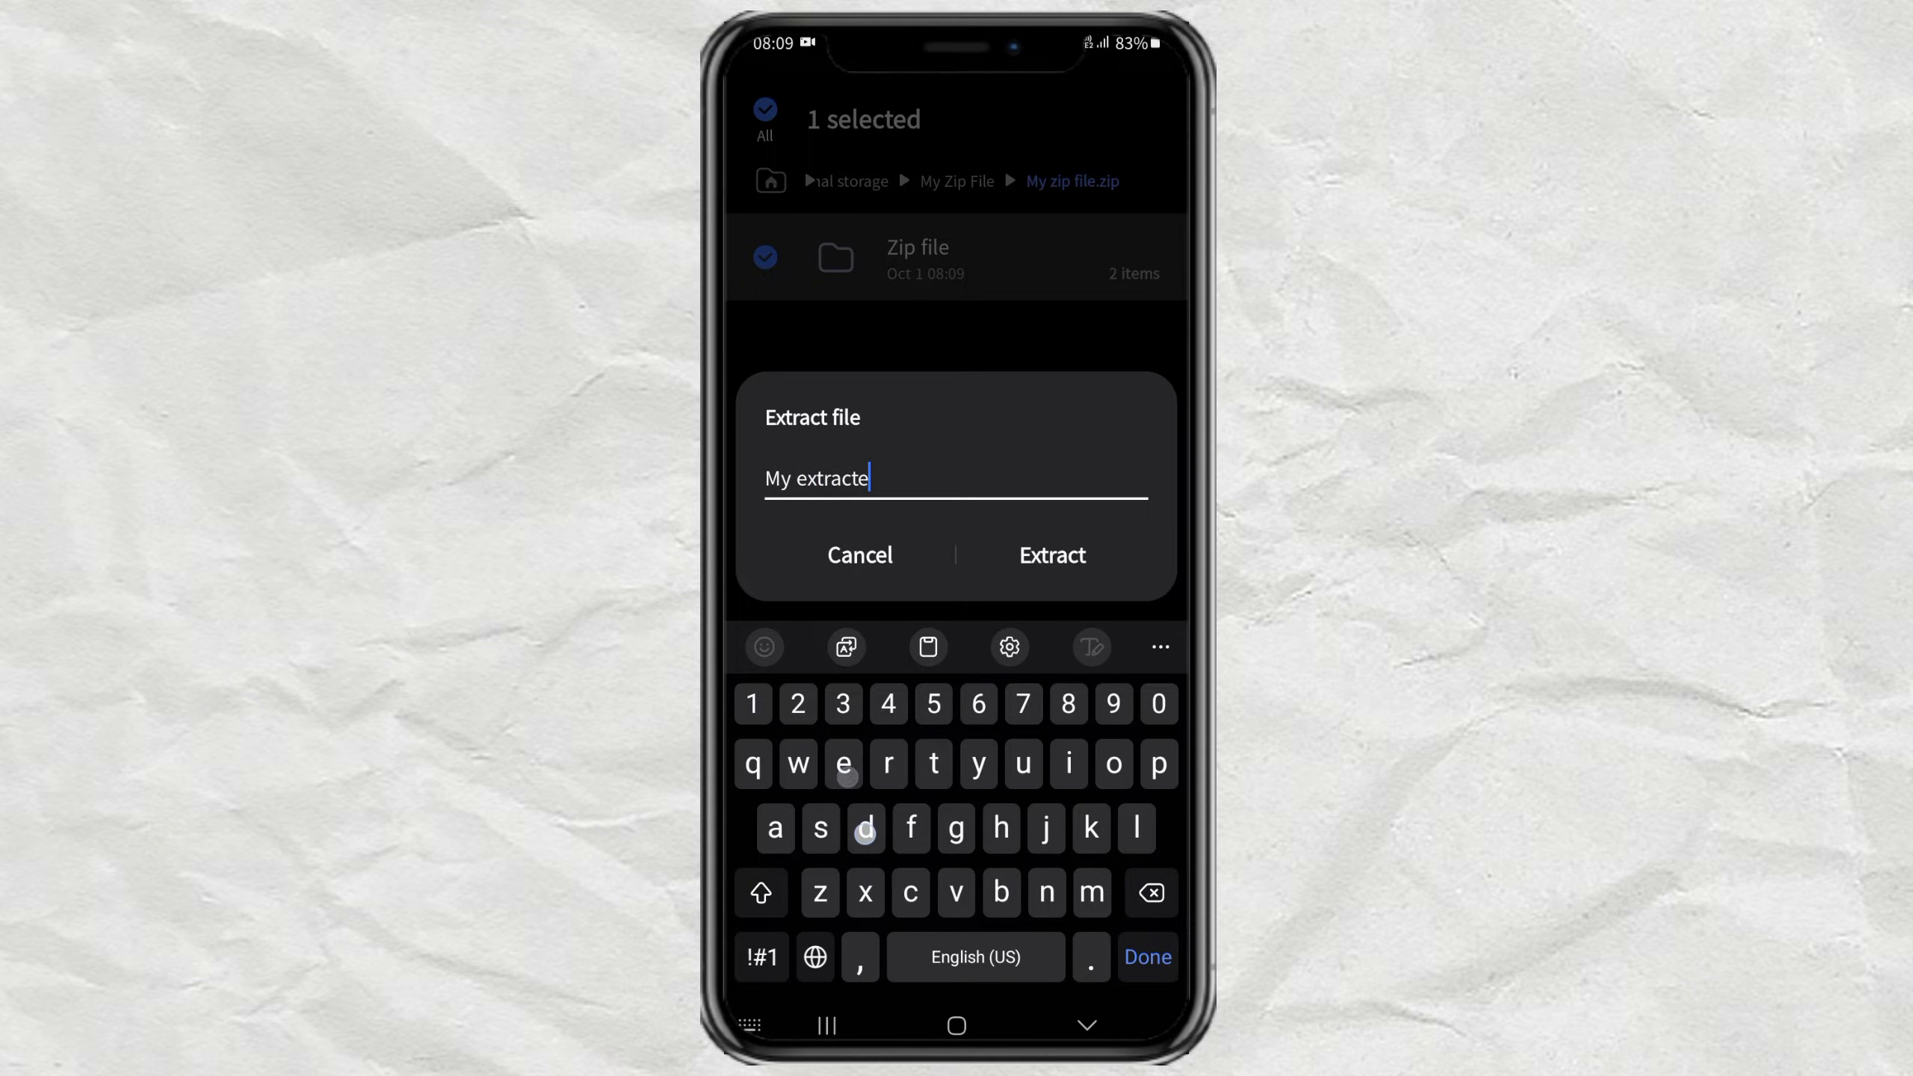
type("d zip ")
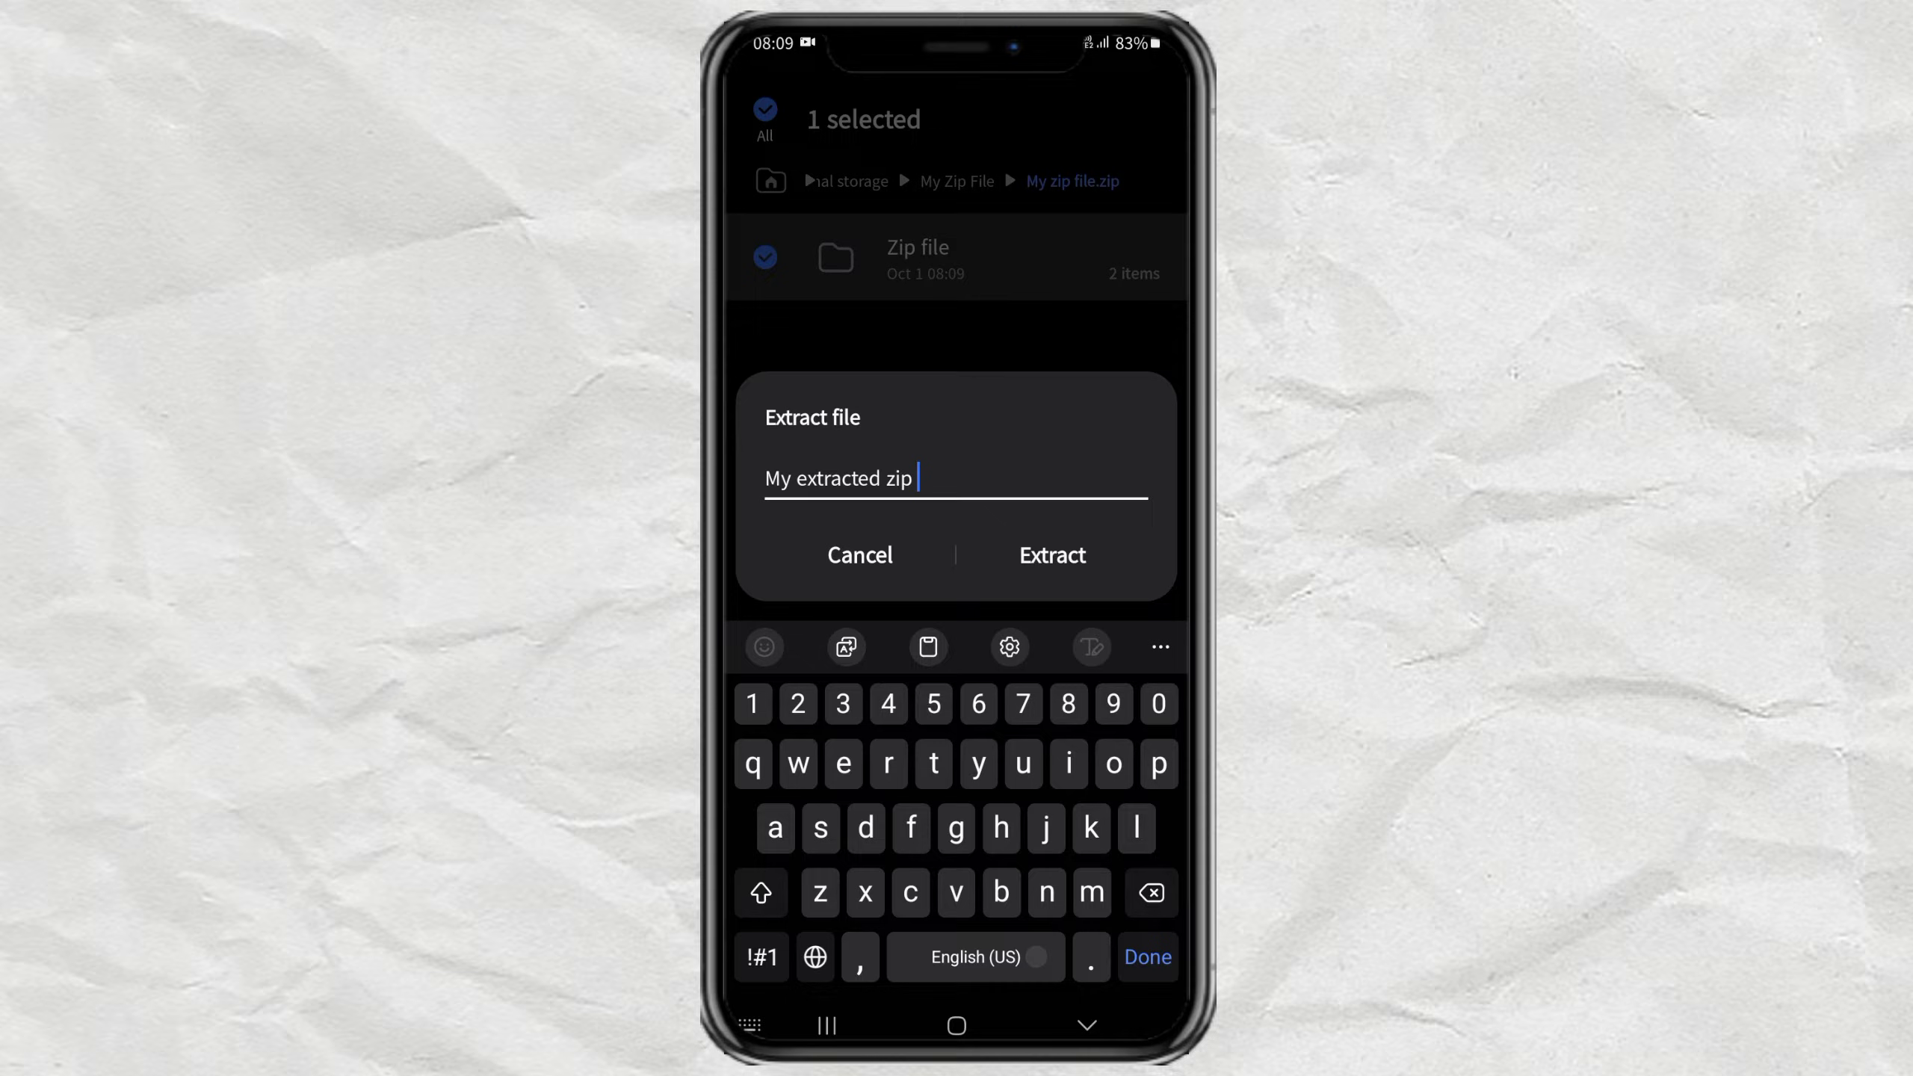
type("file")
left_click(1051, 555)
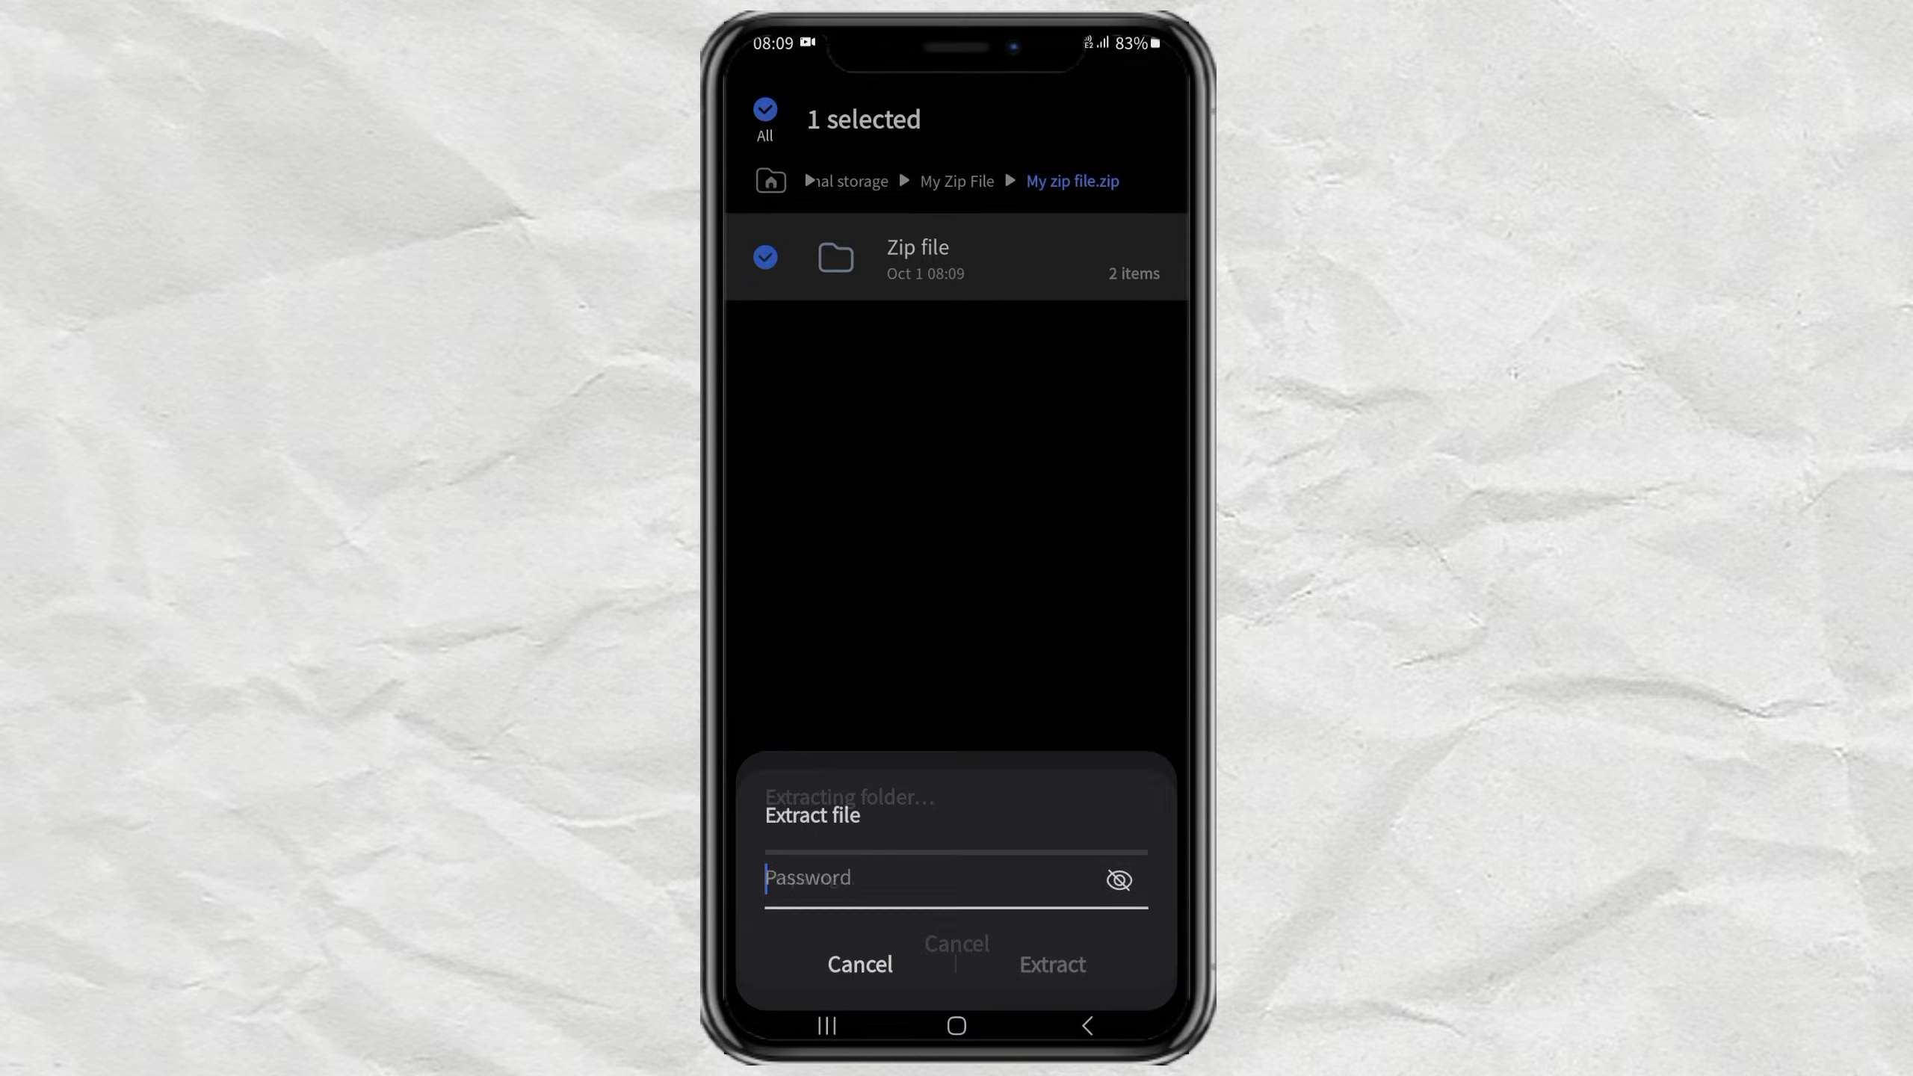
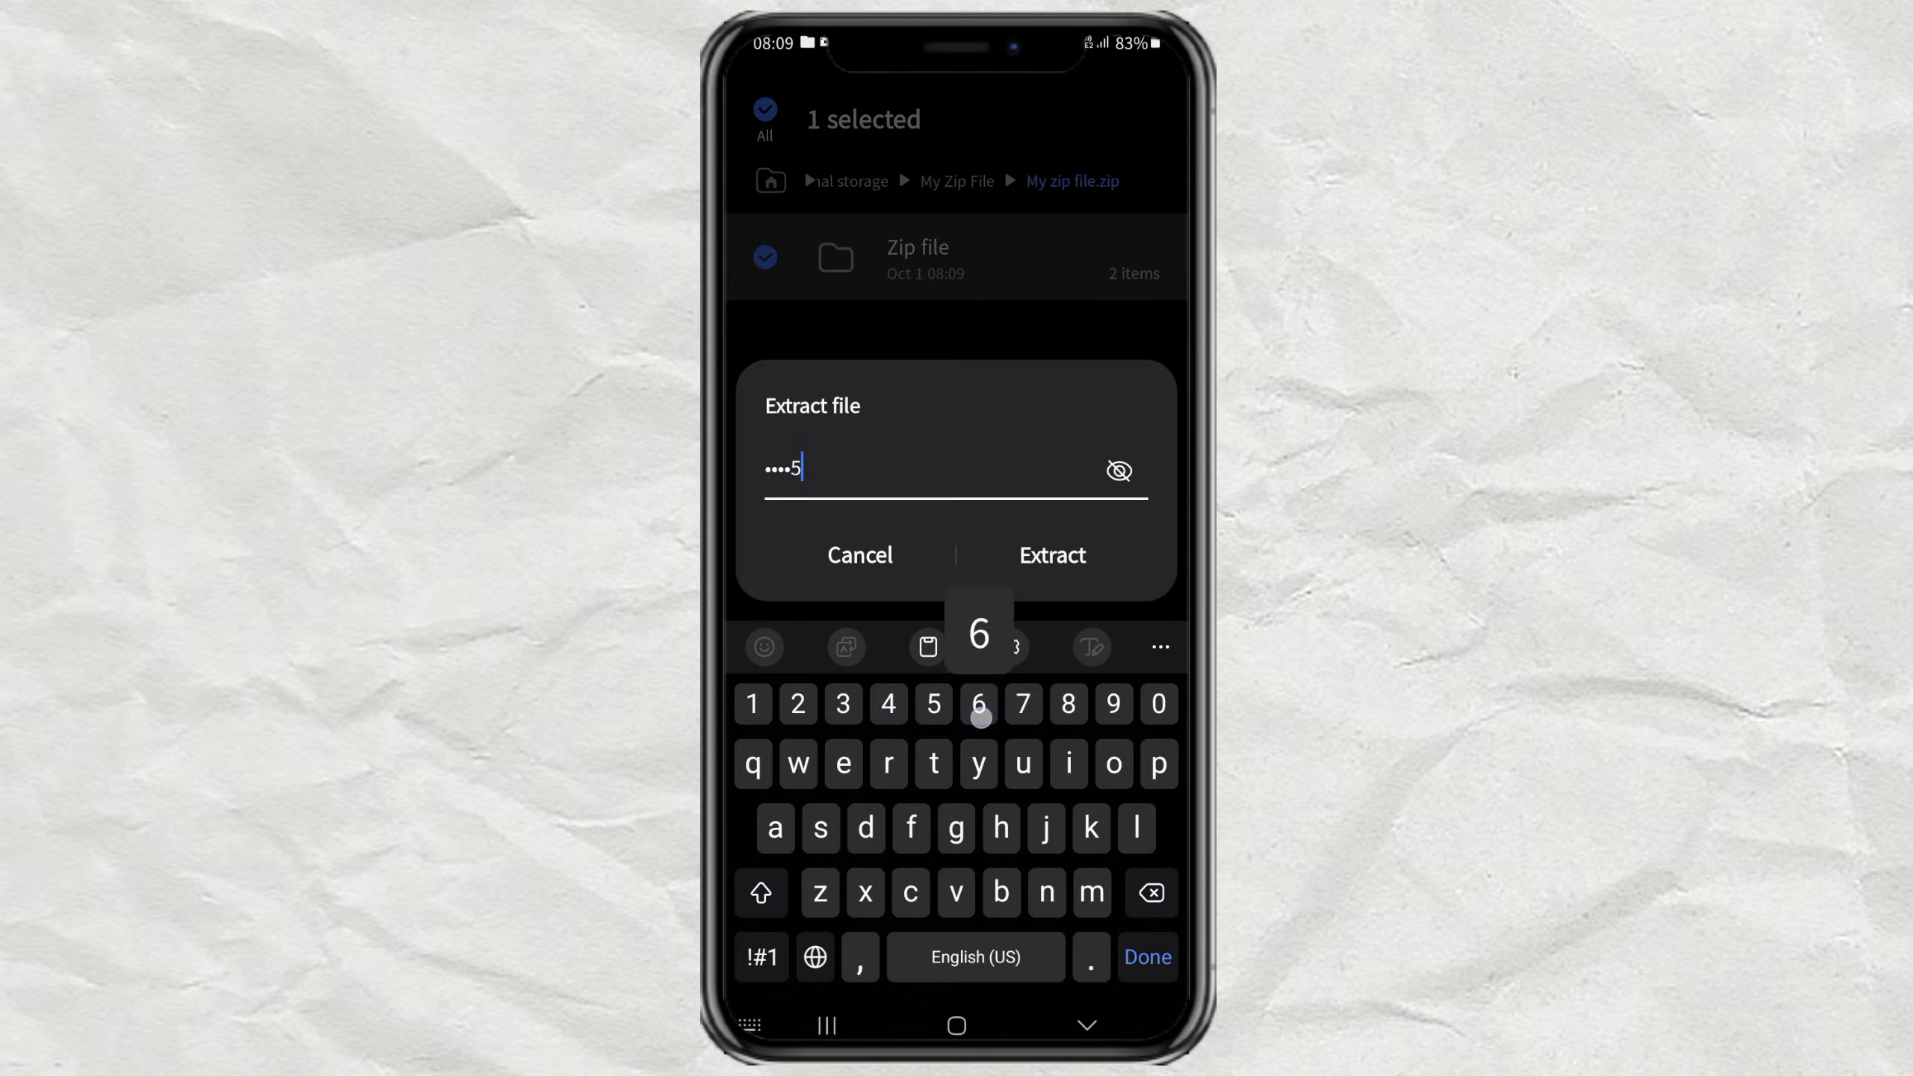
left_click(1052, 555)
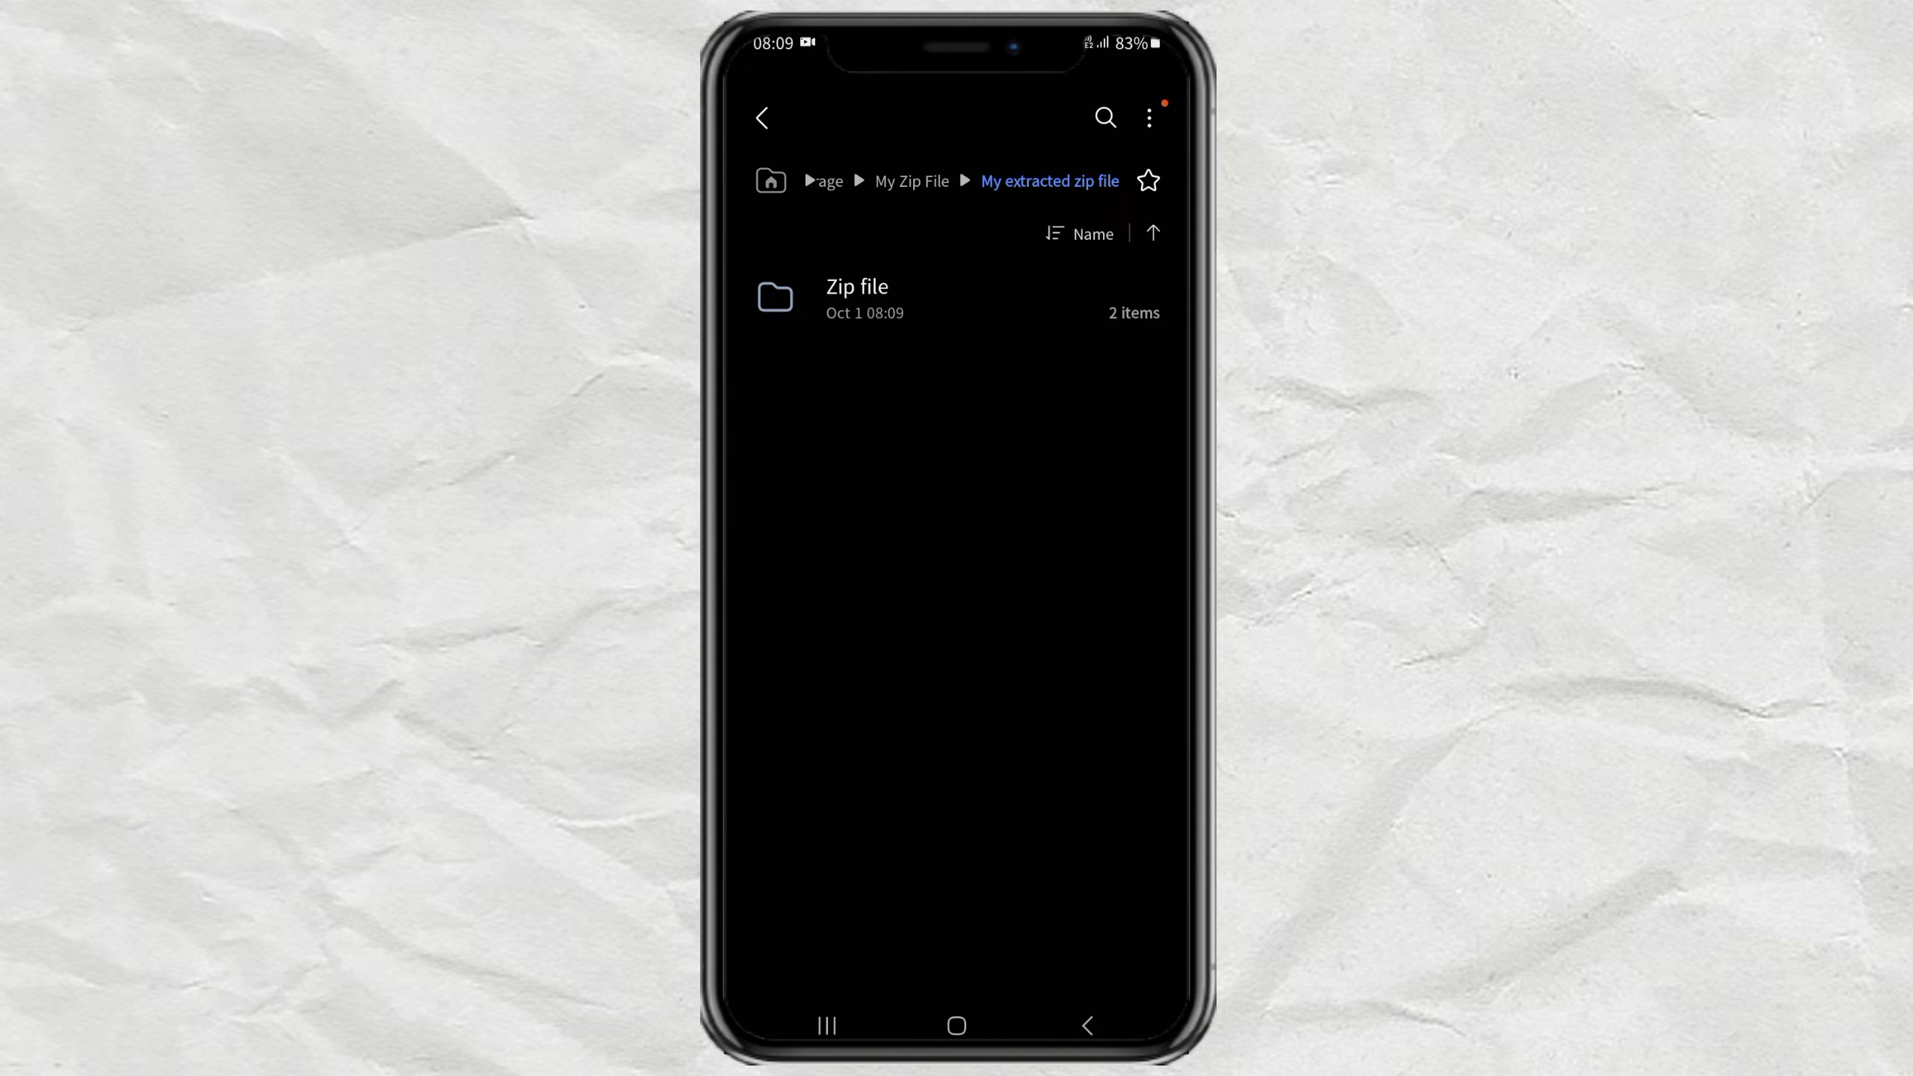
Step: Browse from My Zip File to My extracted zip file > Zip file, showing cv ang.pdf and the MP3
left_click(913, 181)
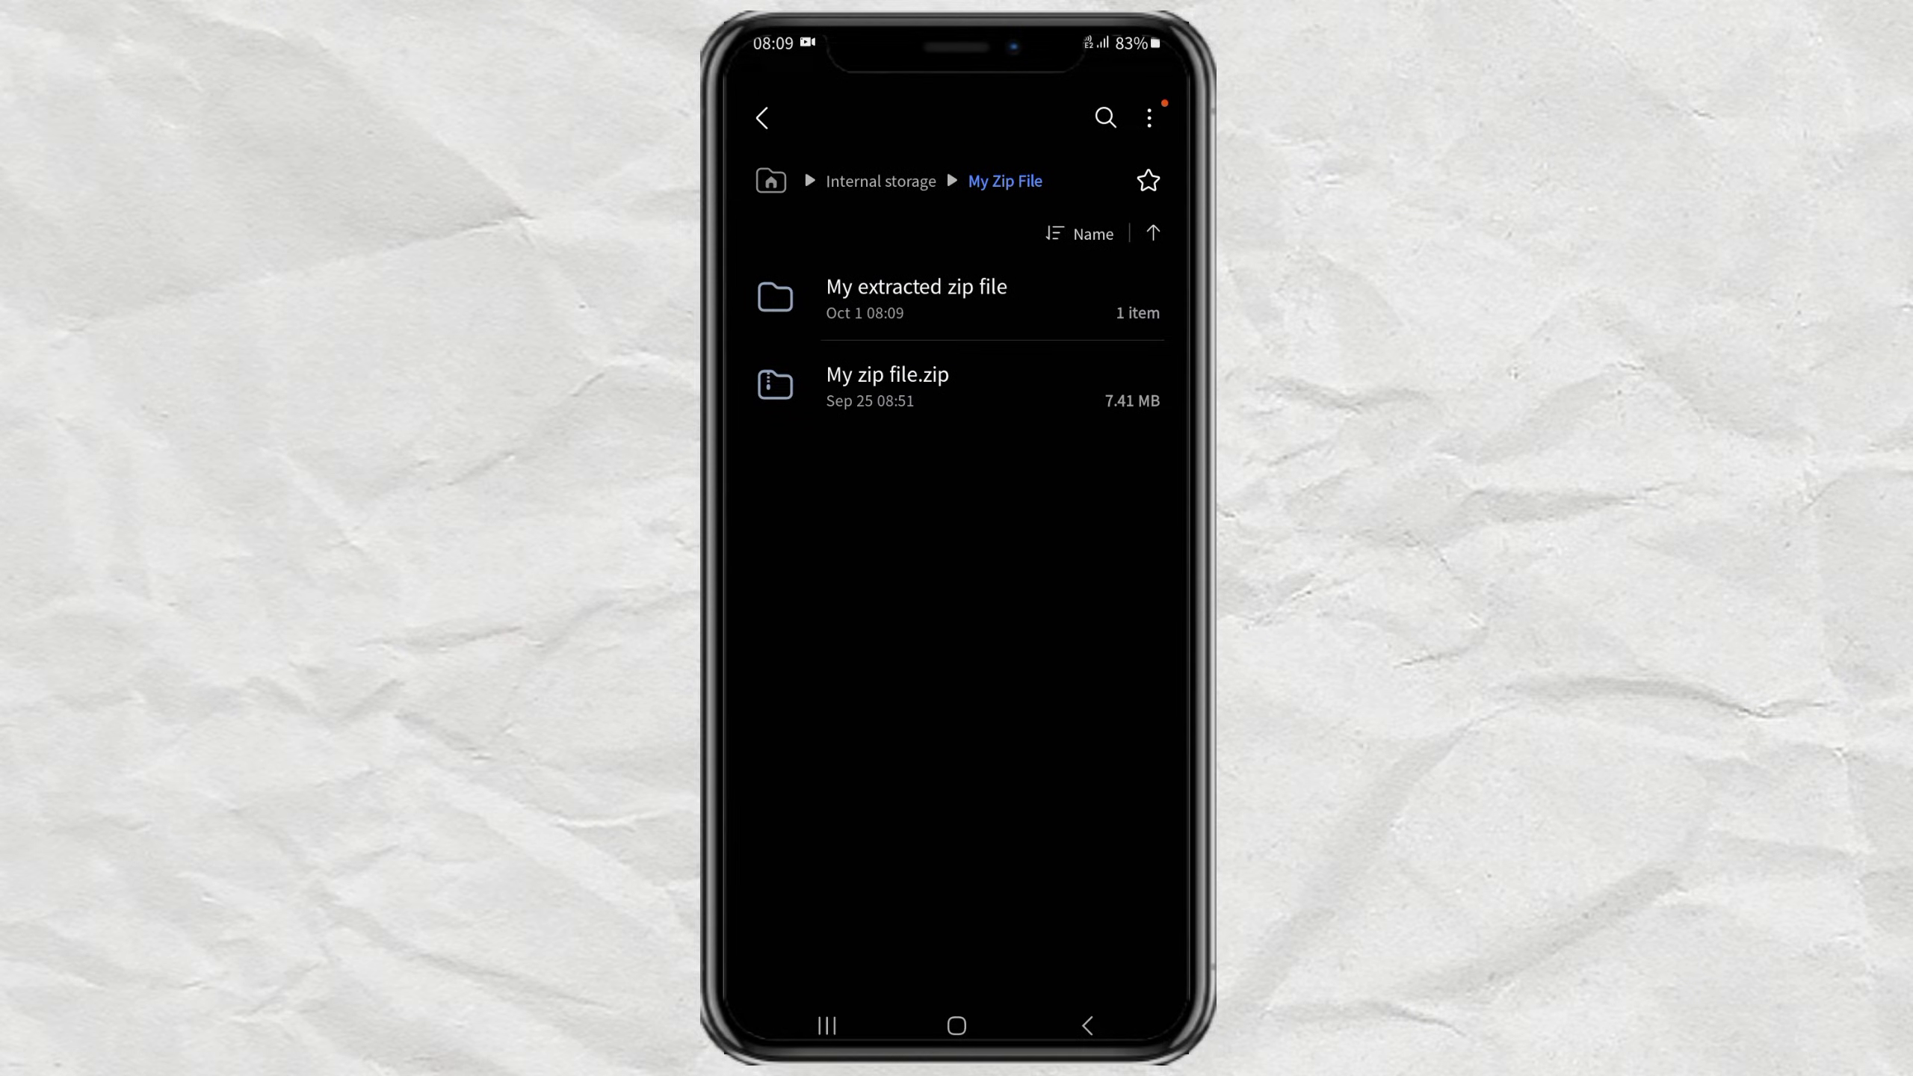
left_click(1113, 302)
left_click(1046, 295)
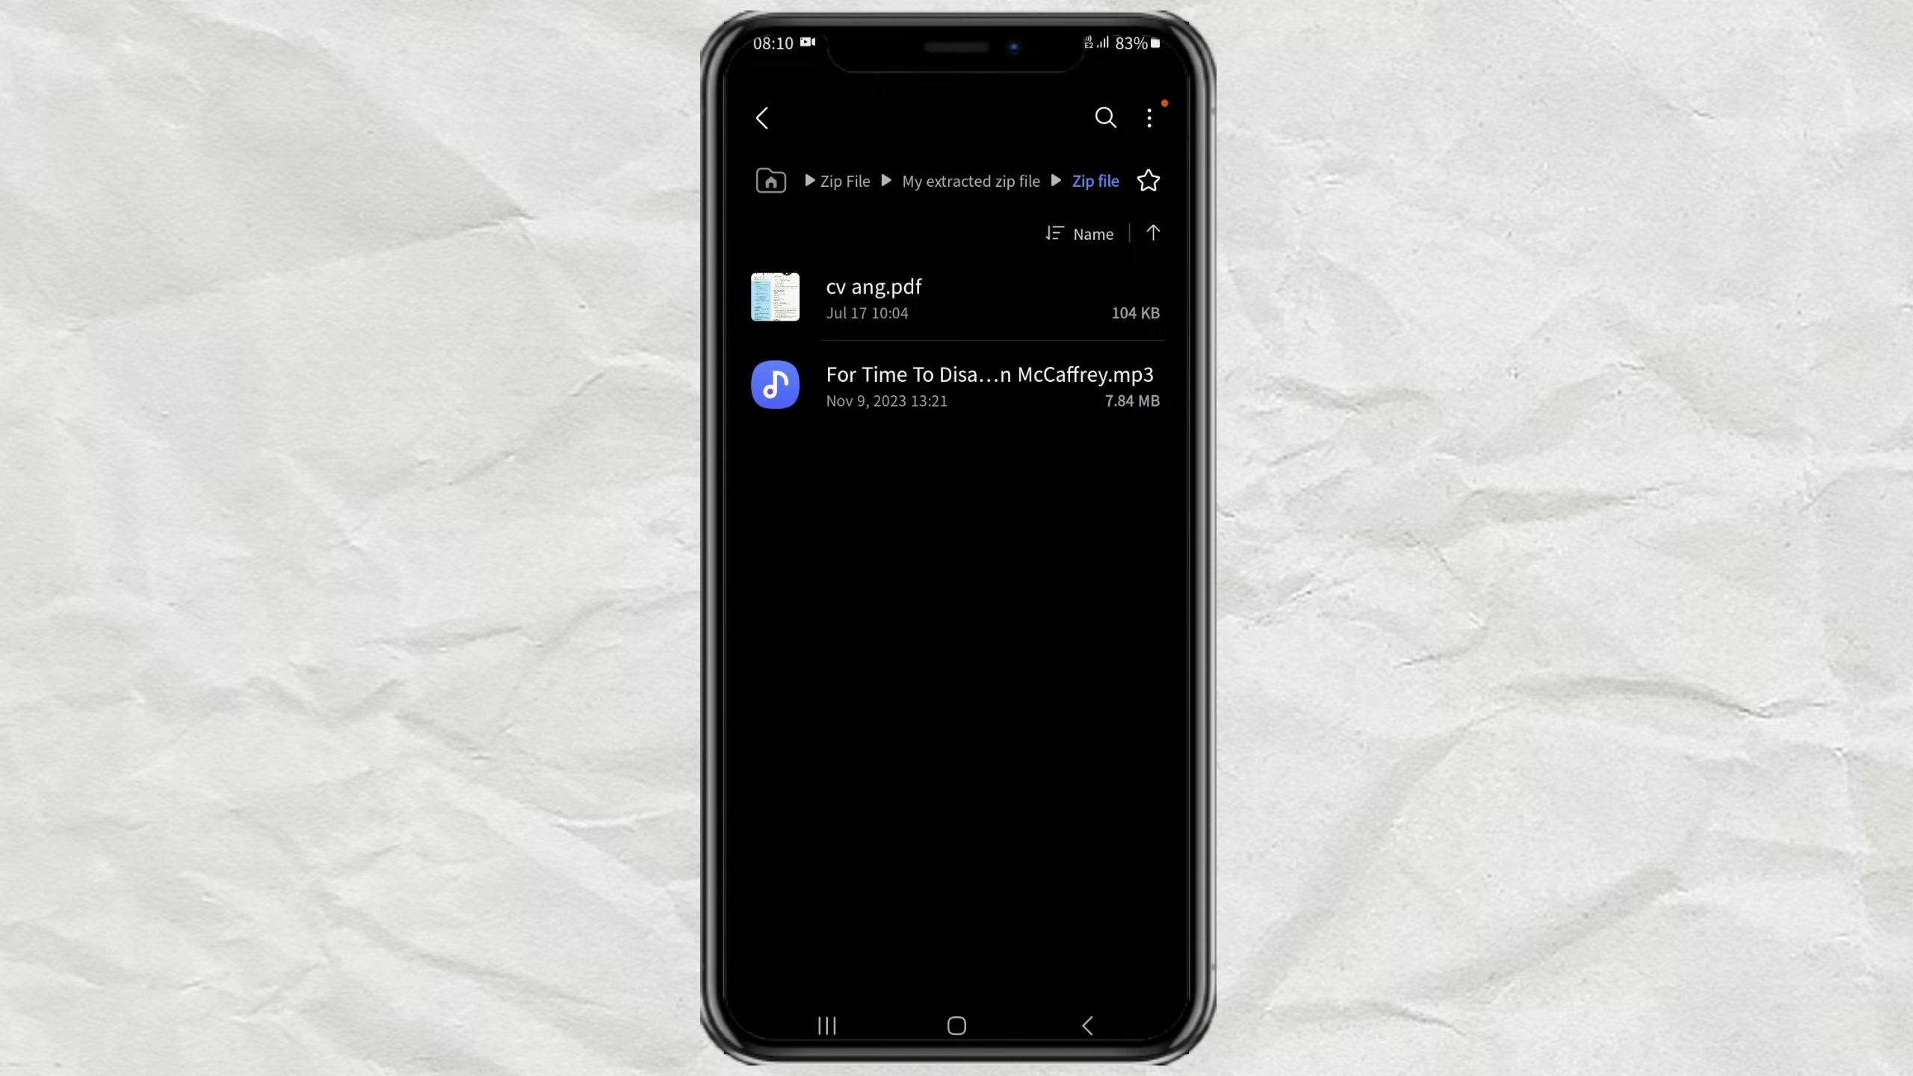
Step: Go to the home screen and launch ZArchiver from the third page of the app drawer
left_click(957, 1026)
left_click_drag(957, 747, 956, 374)
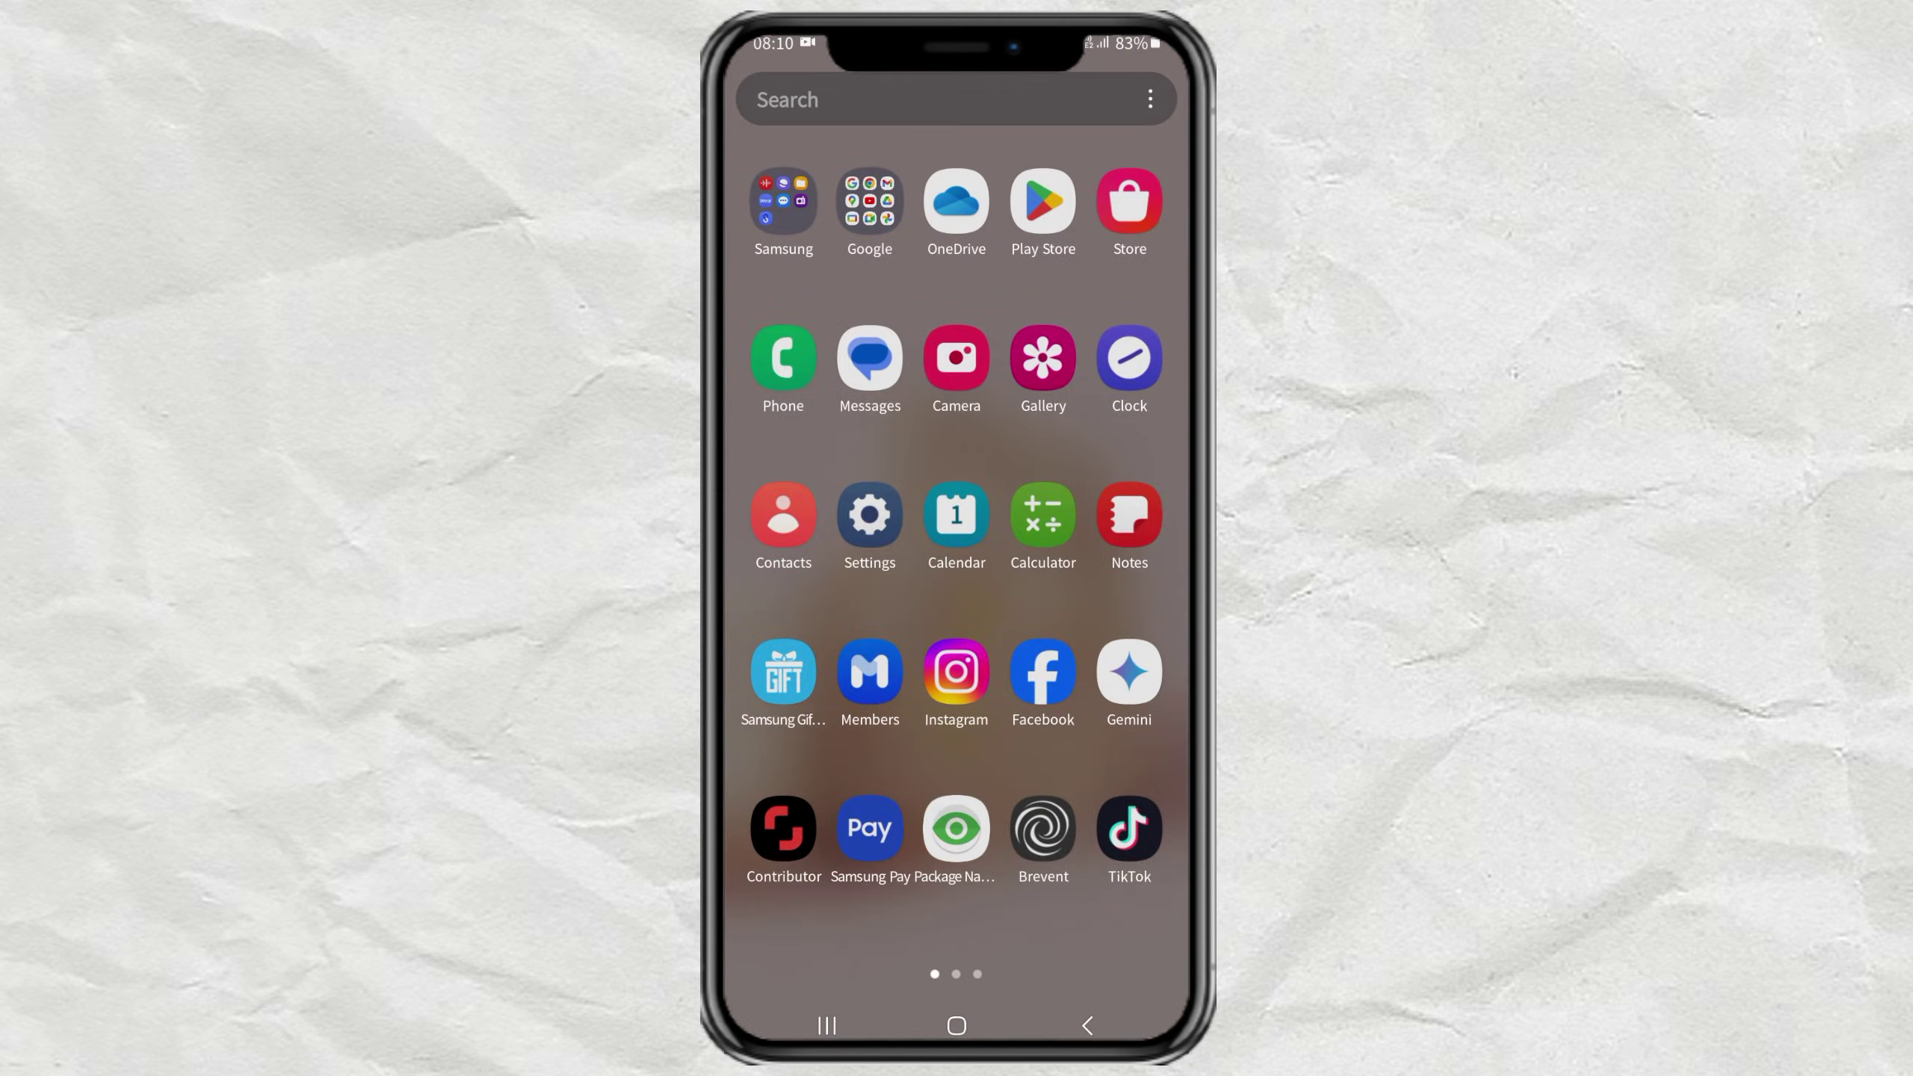
left_click_drag(1077, 628, 807, 627)
left_click_drag(1075, 627, 807, 628)
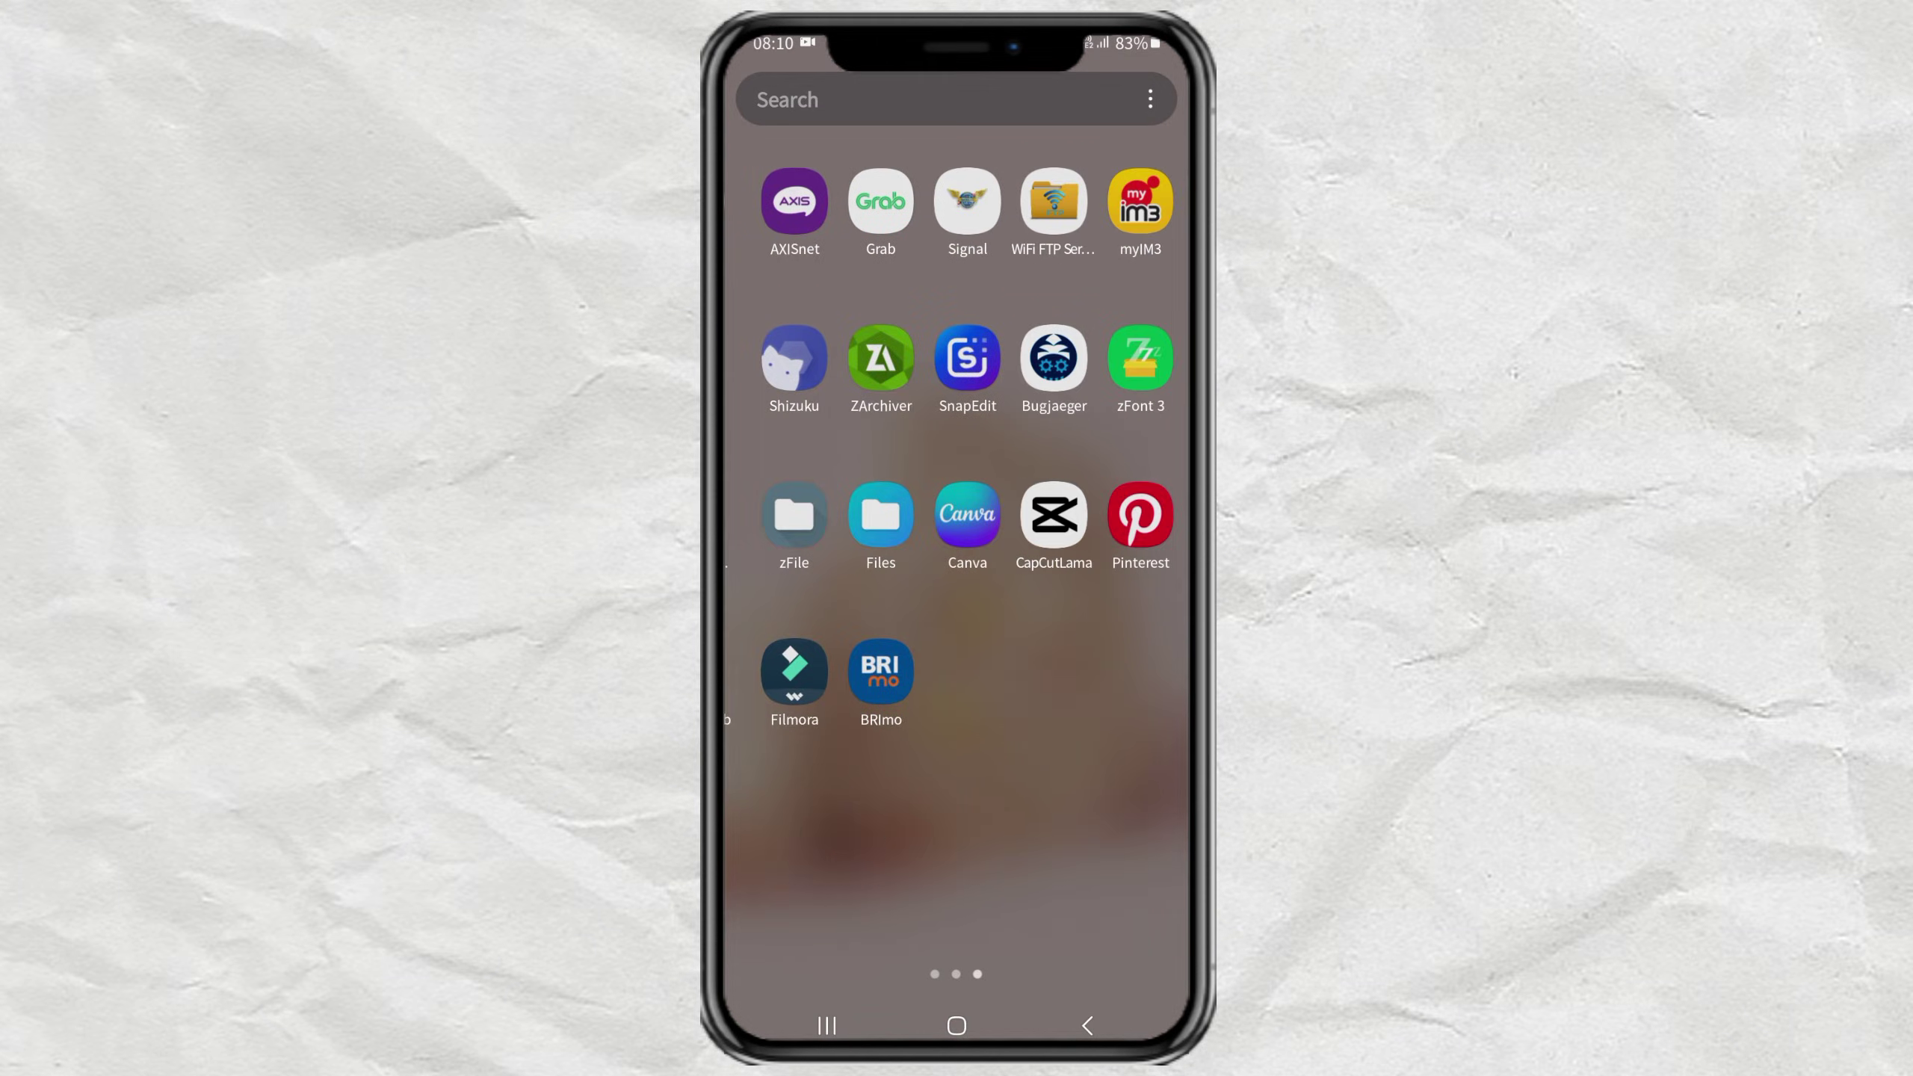
left_click(870, 360)
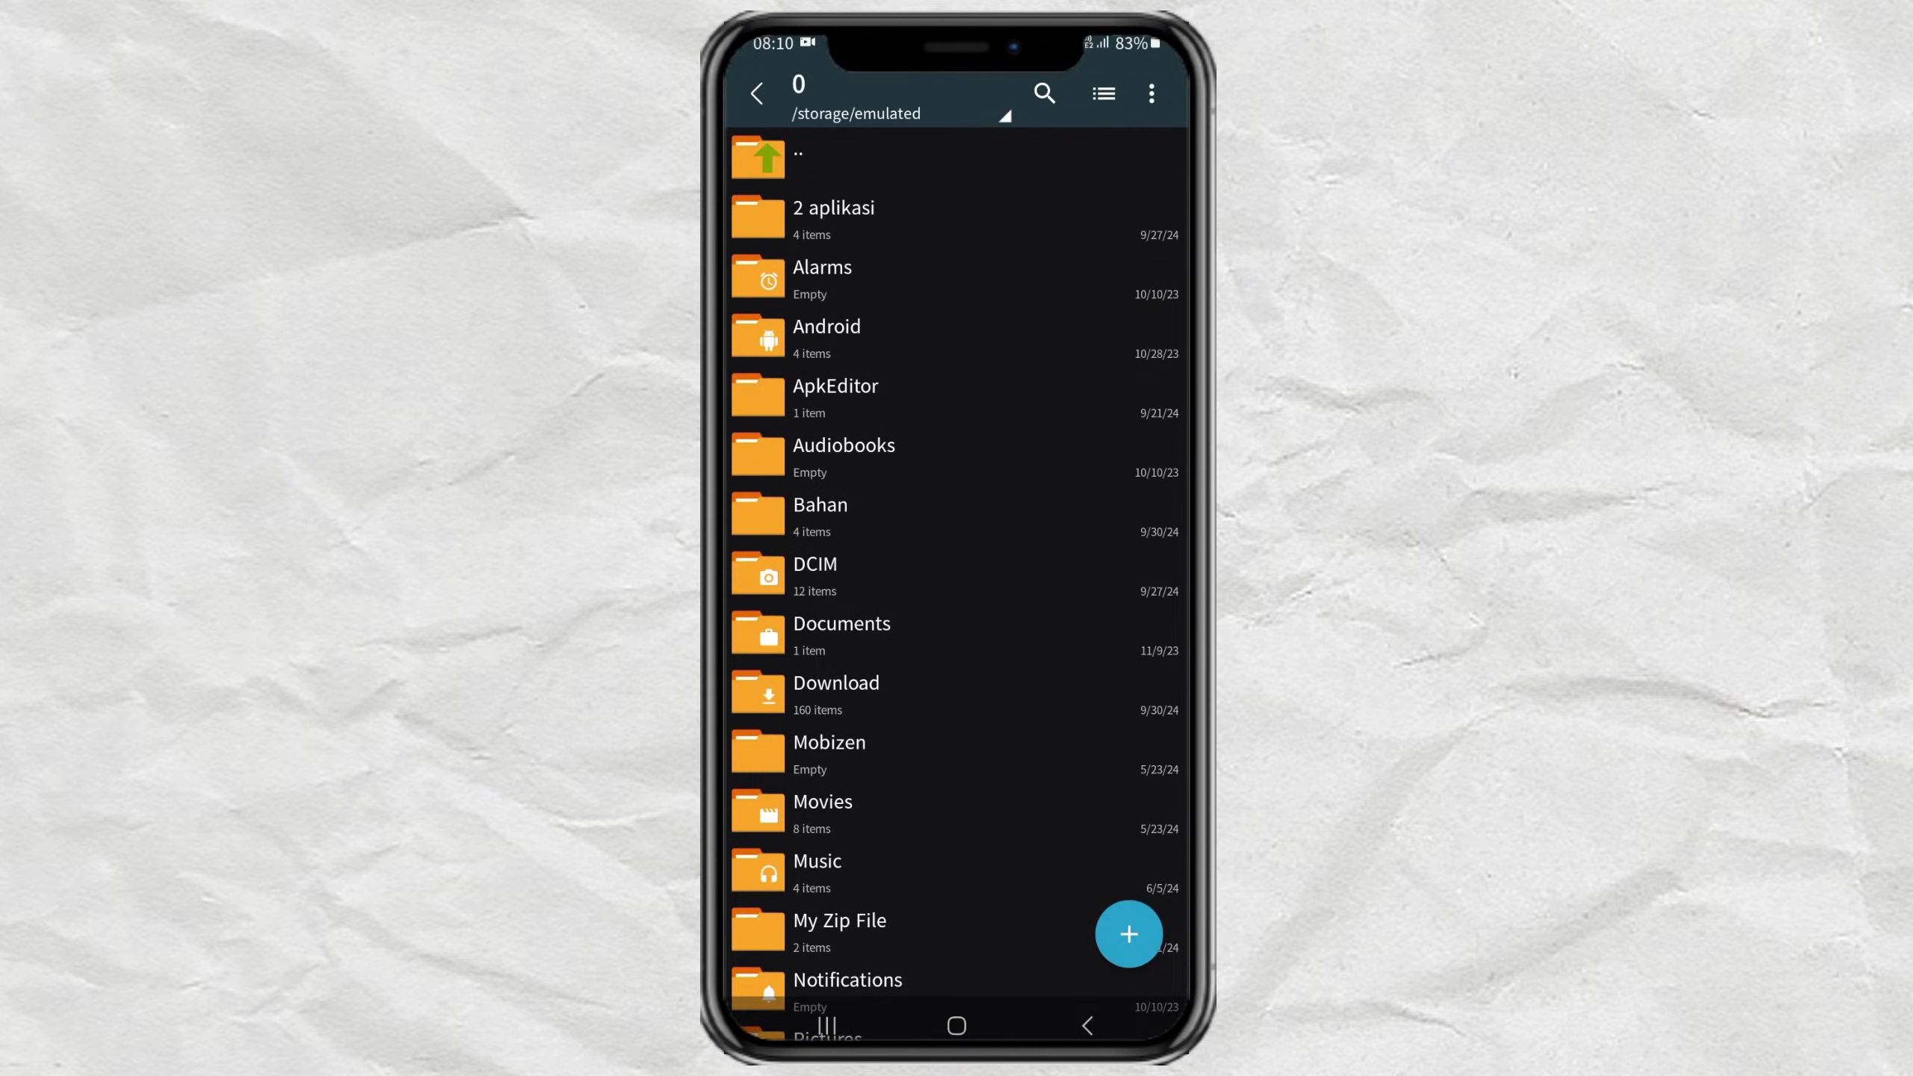
Step: Use Extract here on My zip file.zip in My Zip File, entering its password
left_click(942, 924)
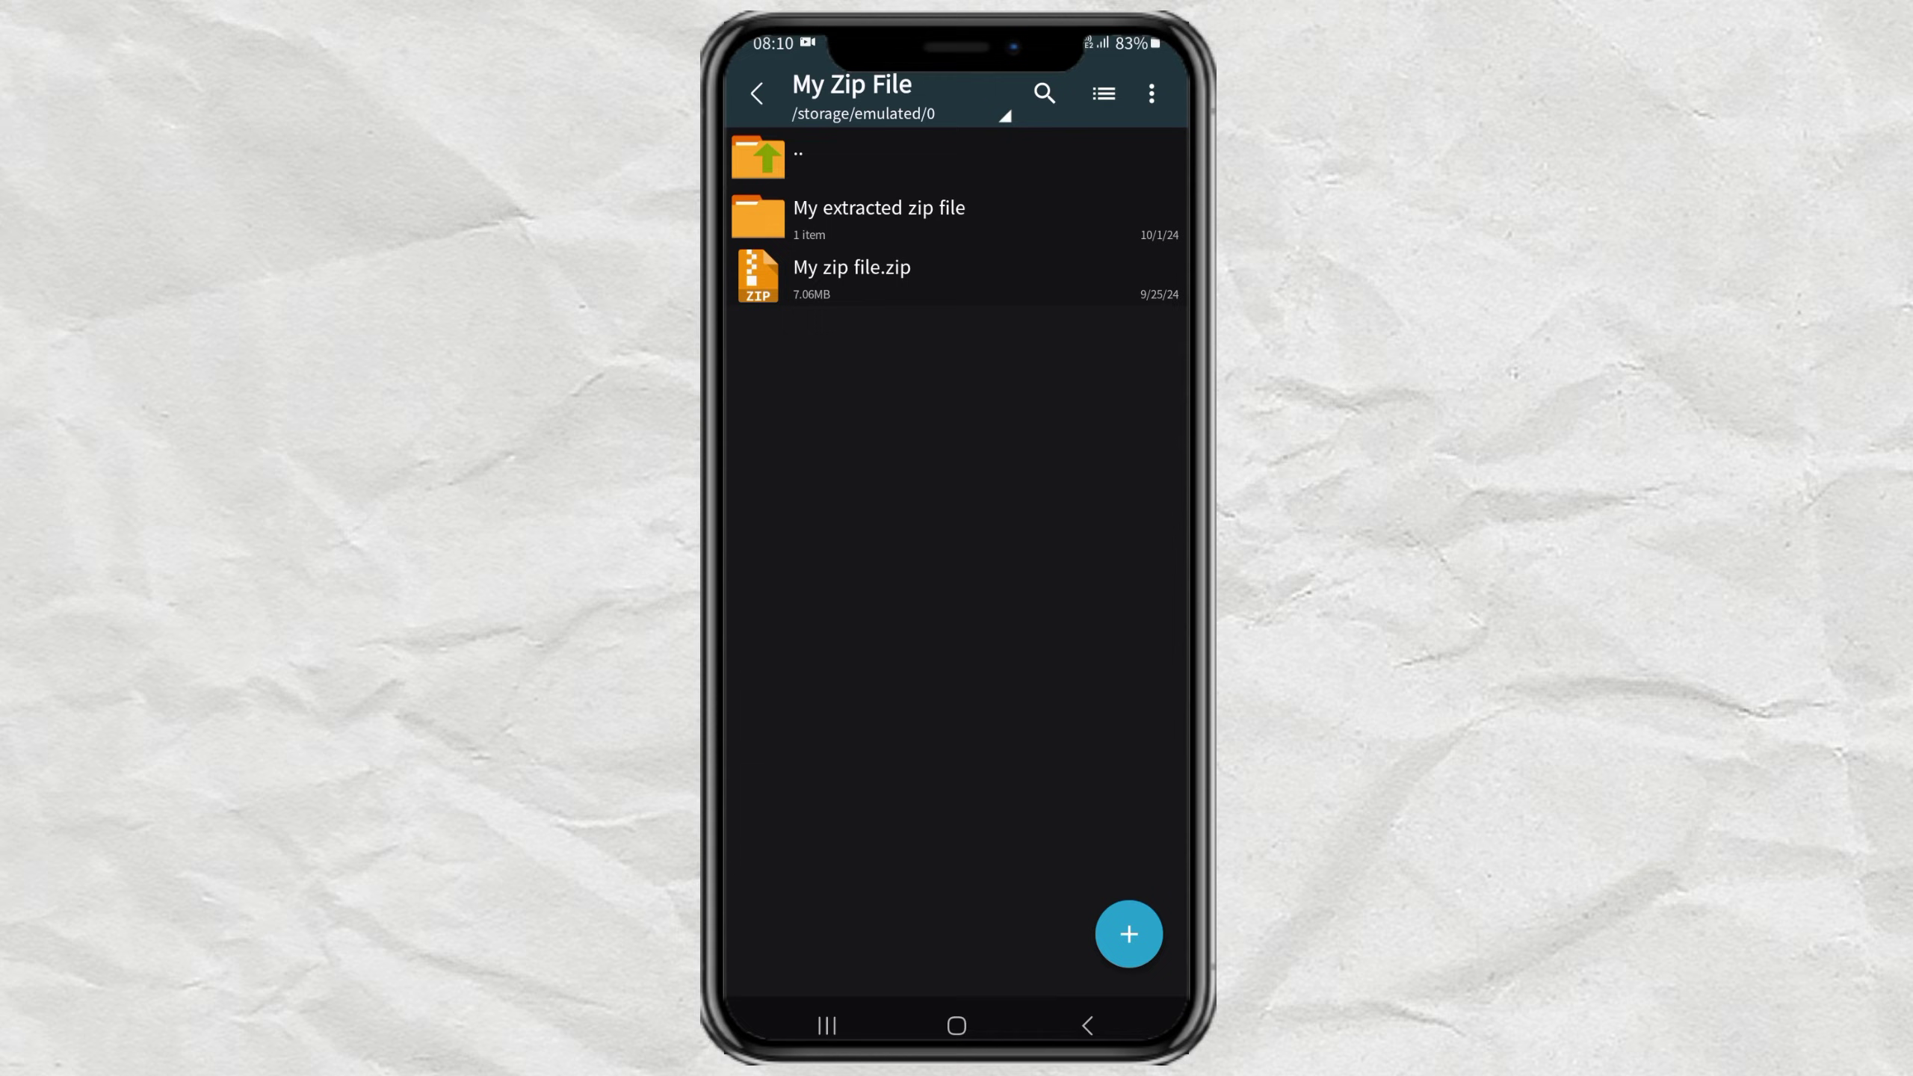
left_click(1052, 281)
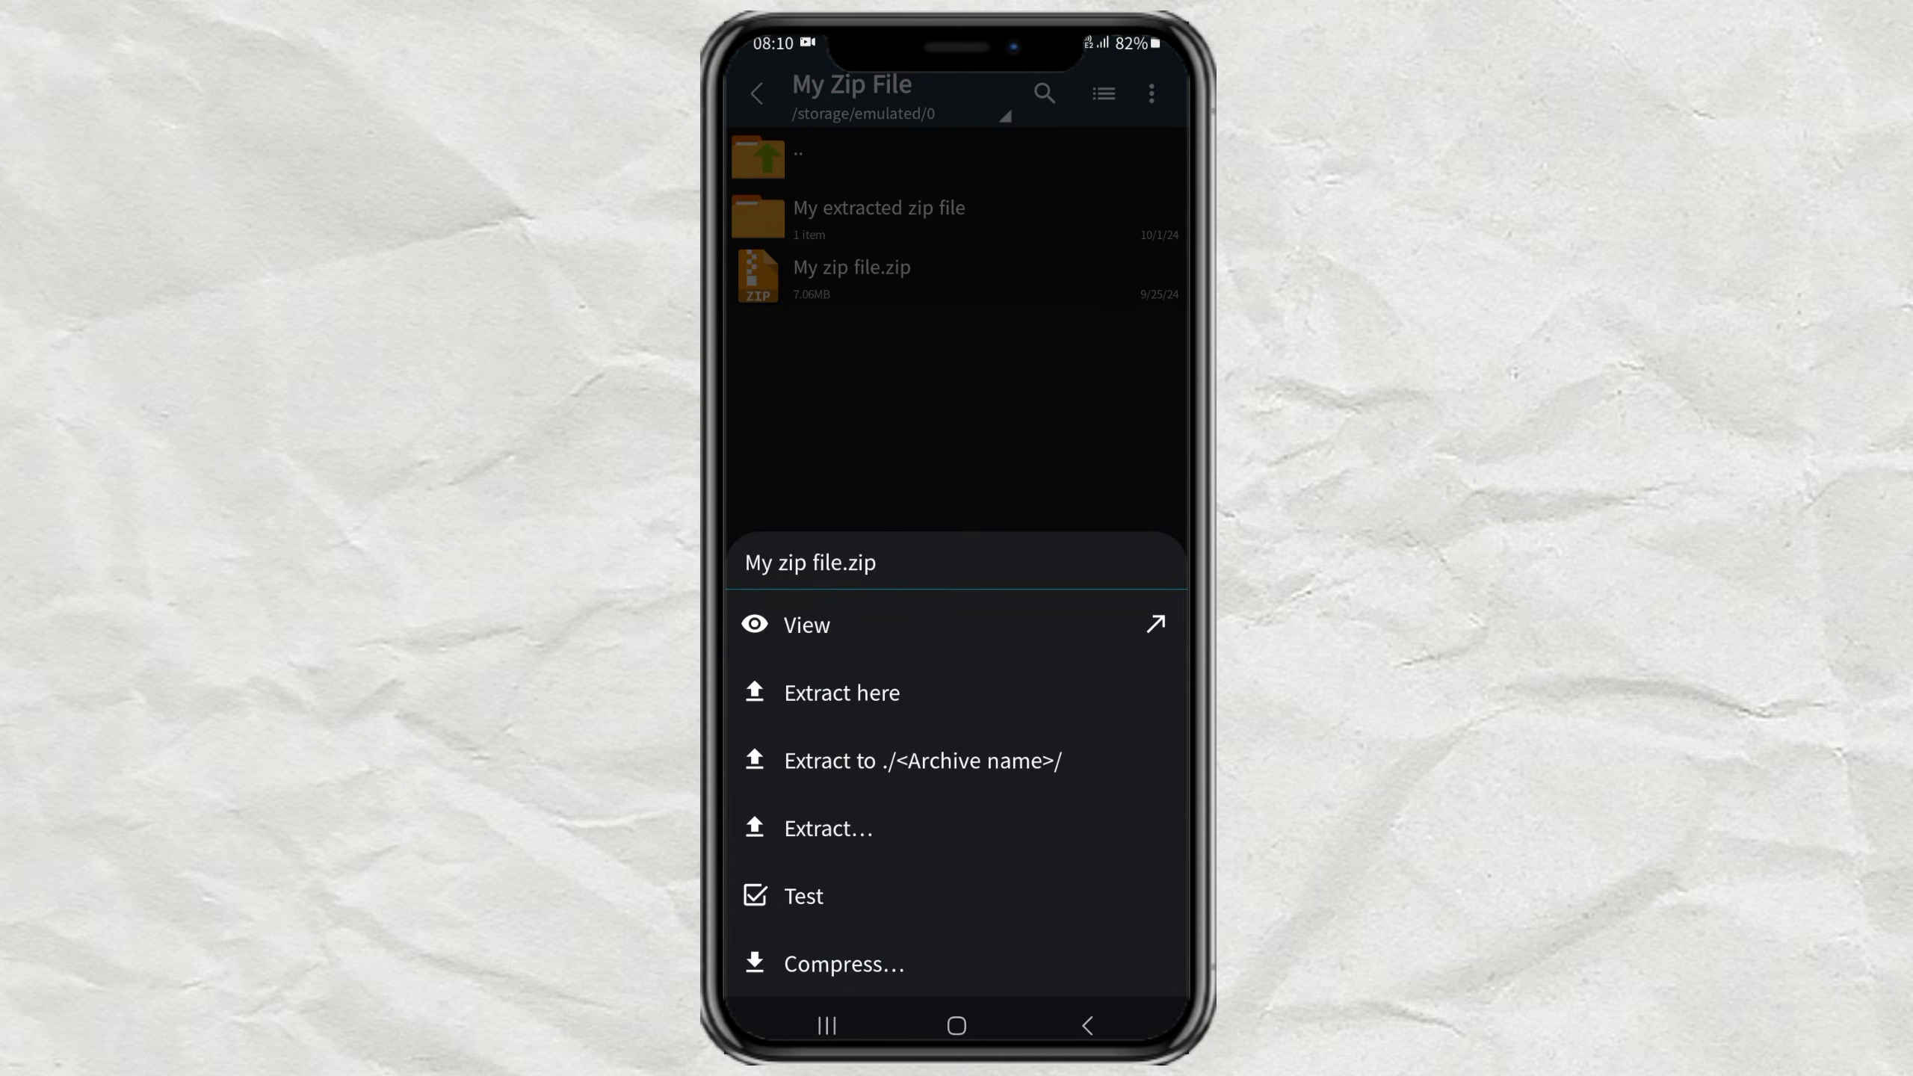
left_click(1016, 696)
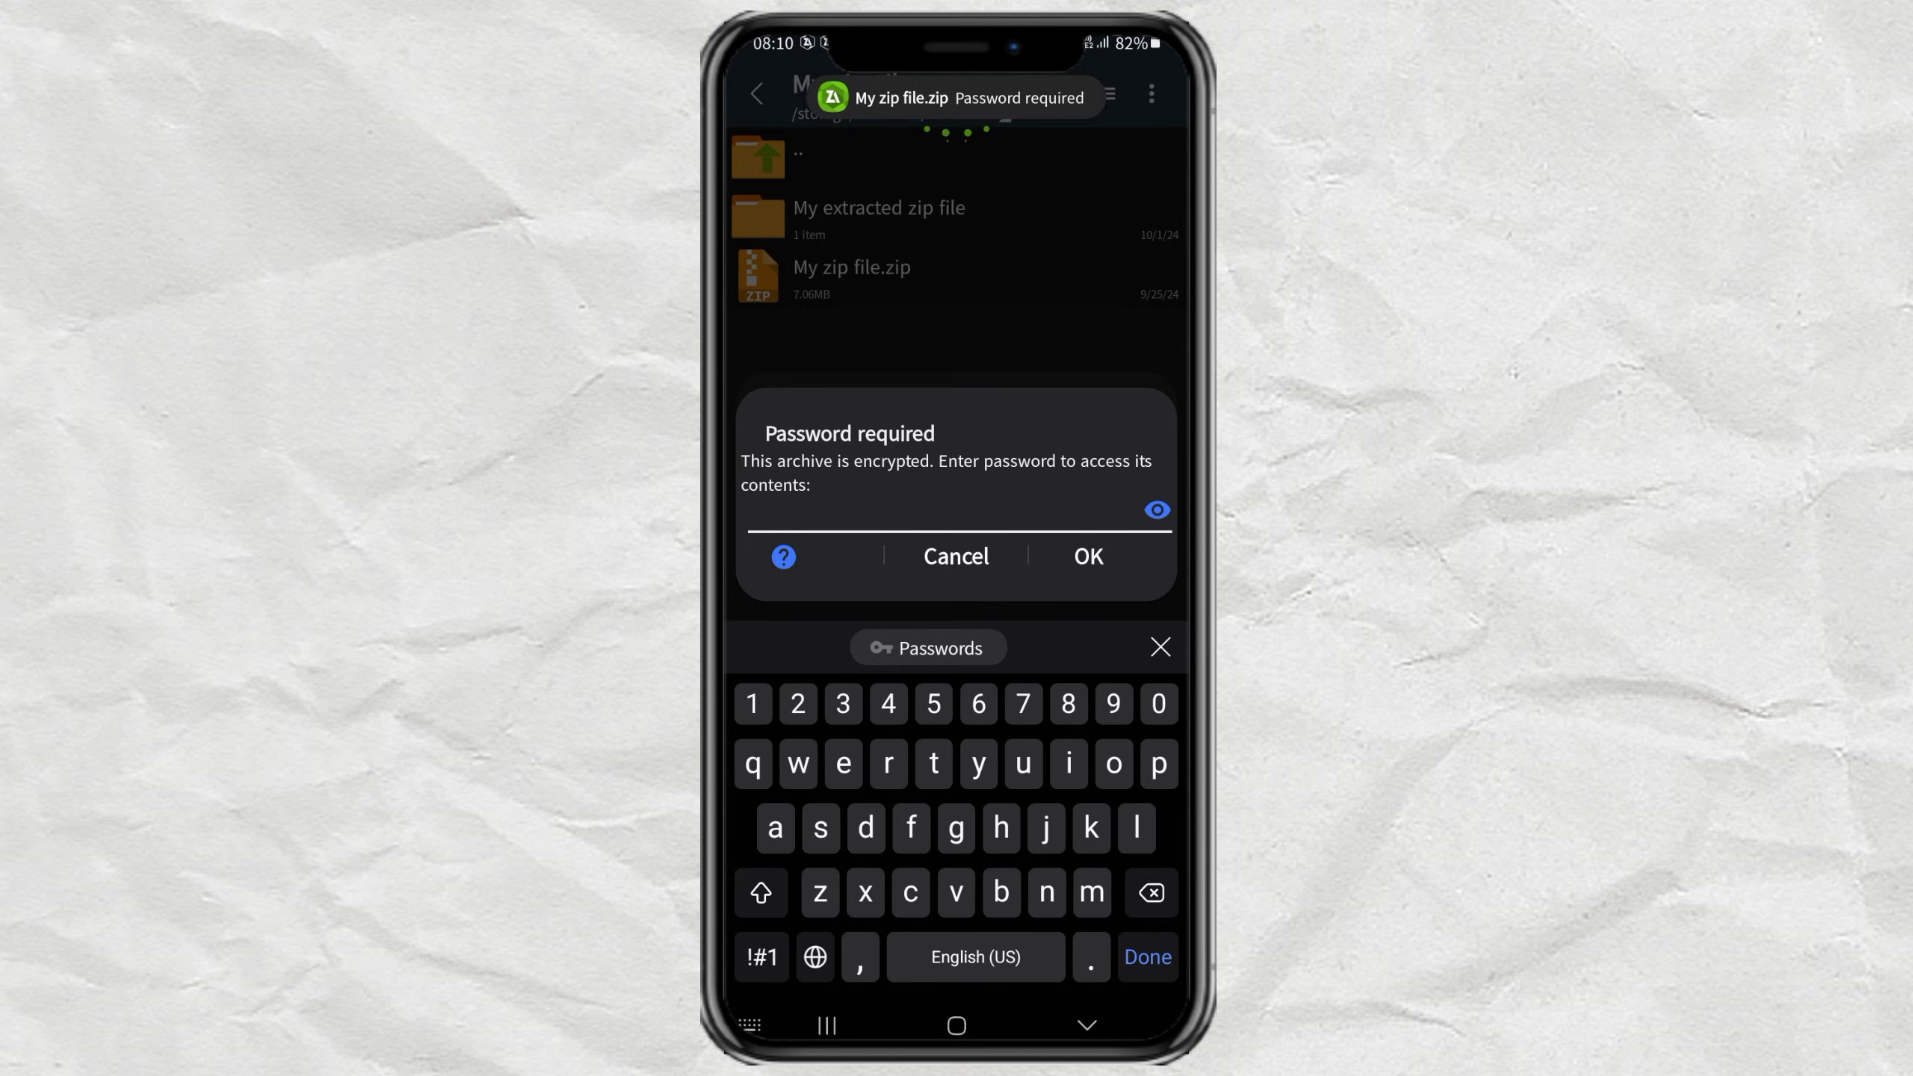
left_click(752, 703)
left_click(796, 704)
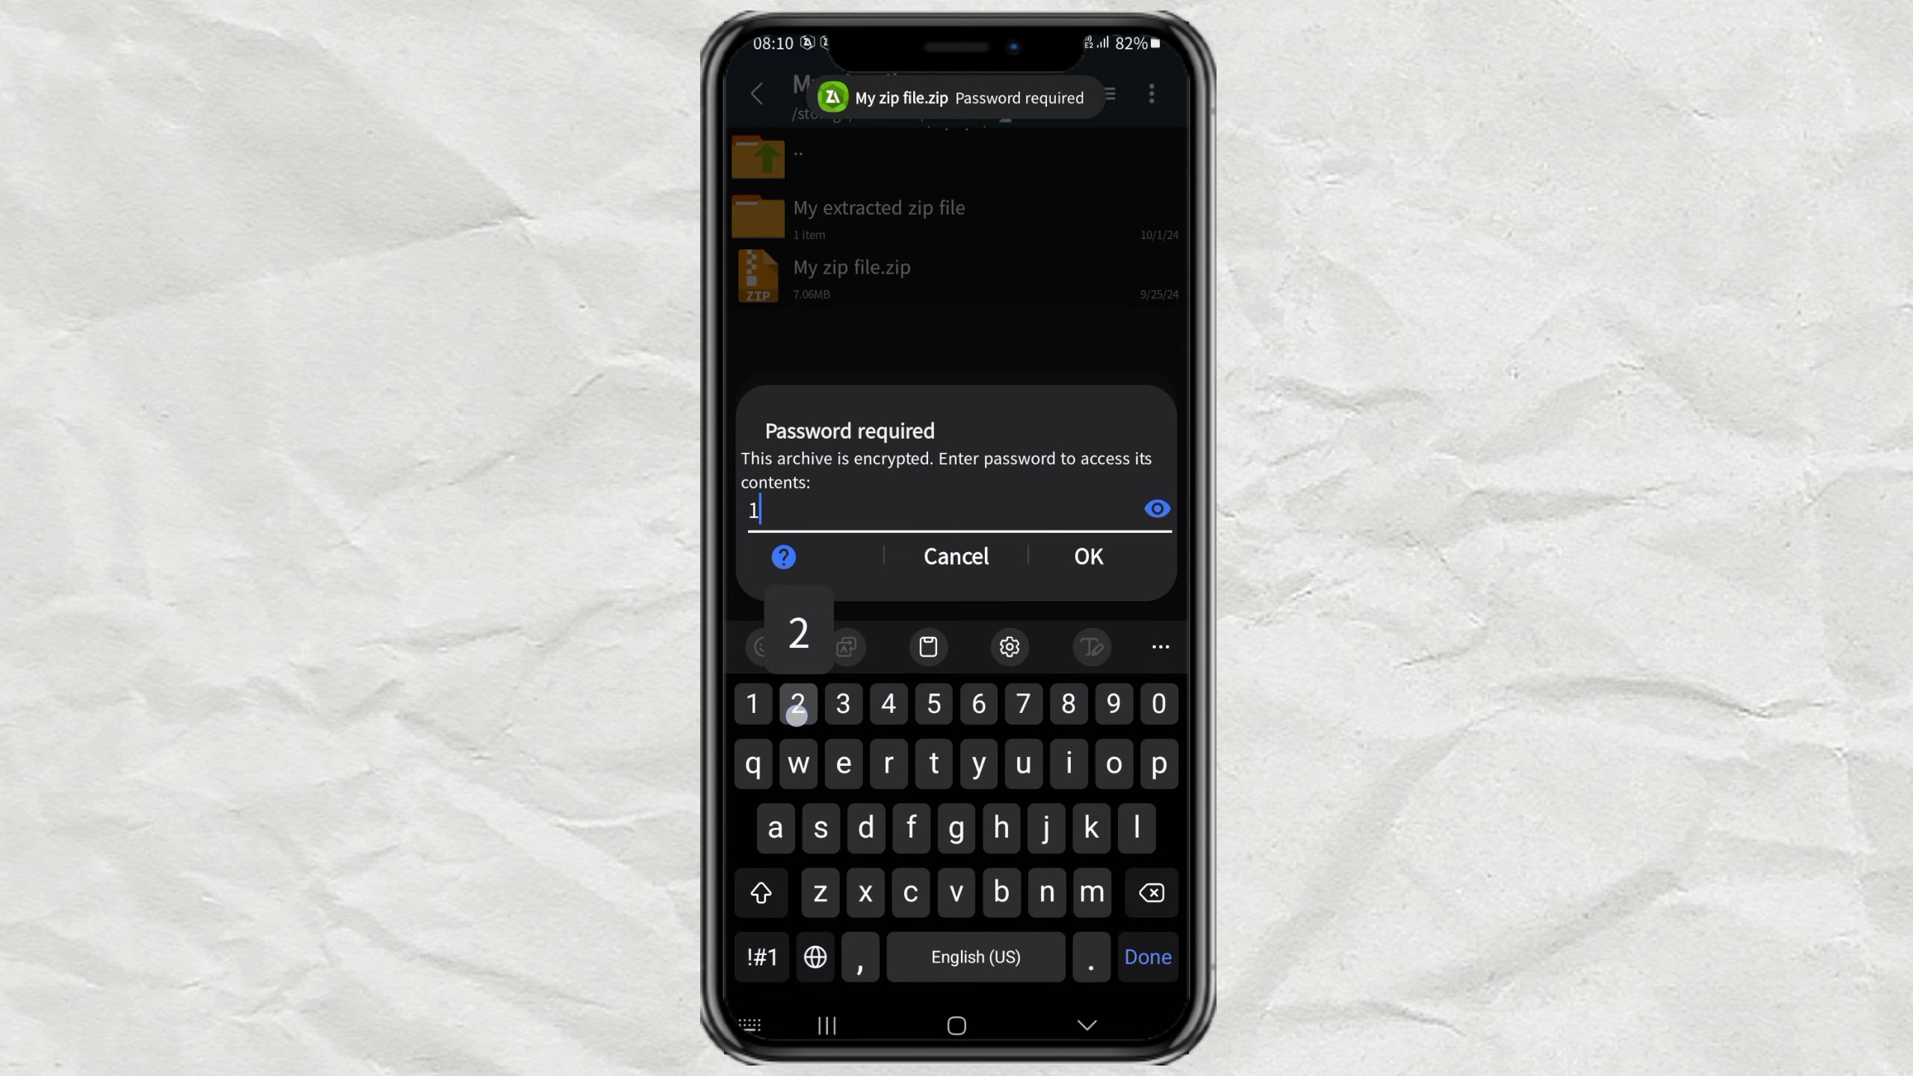
left_click(889, 704)
left_click(978, 705)
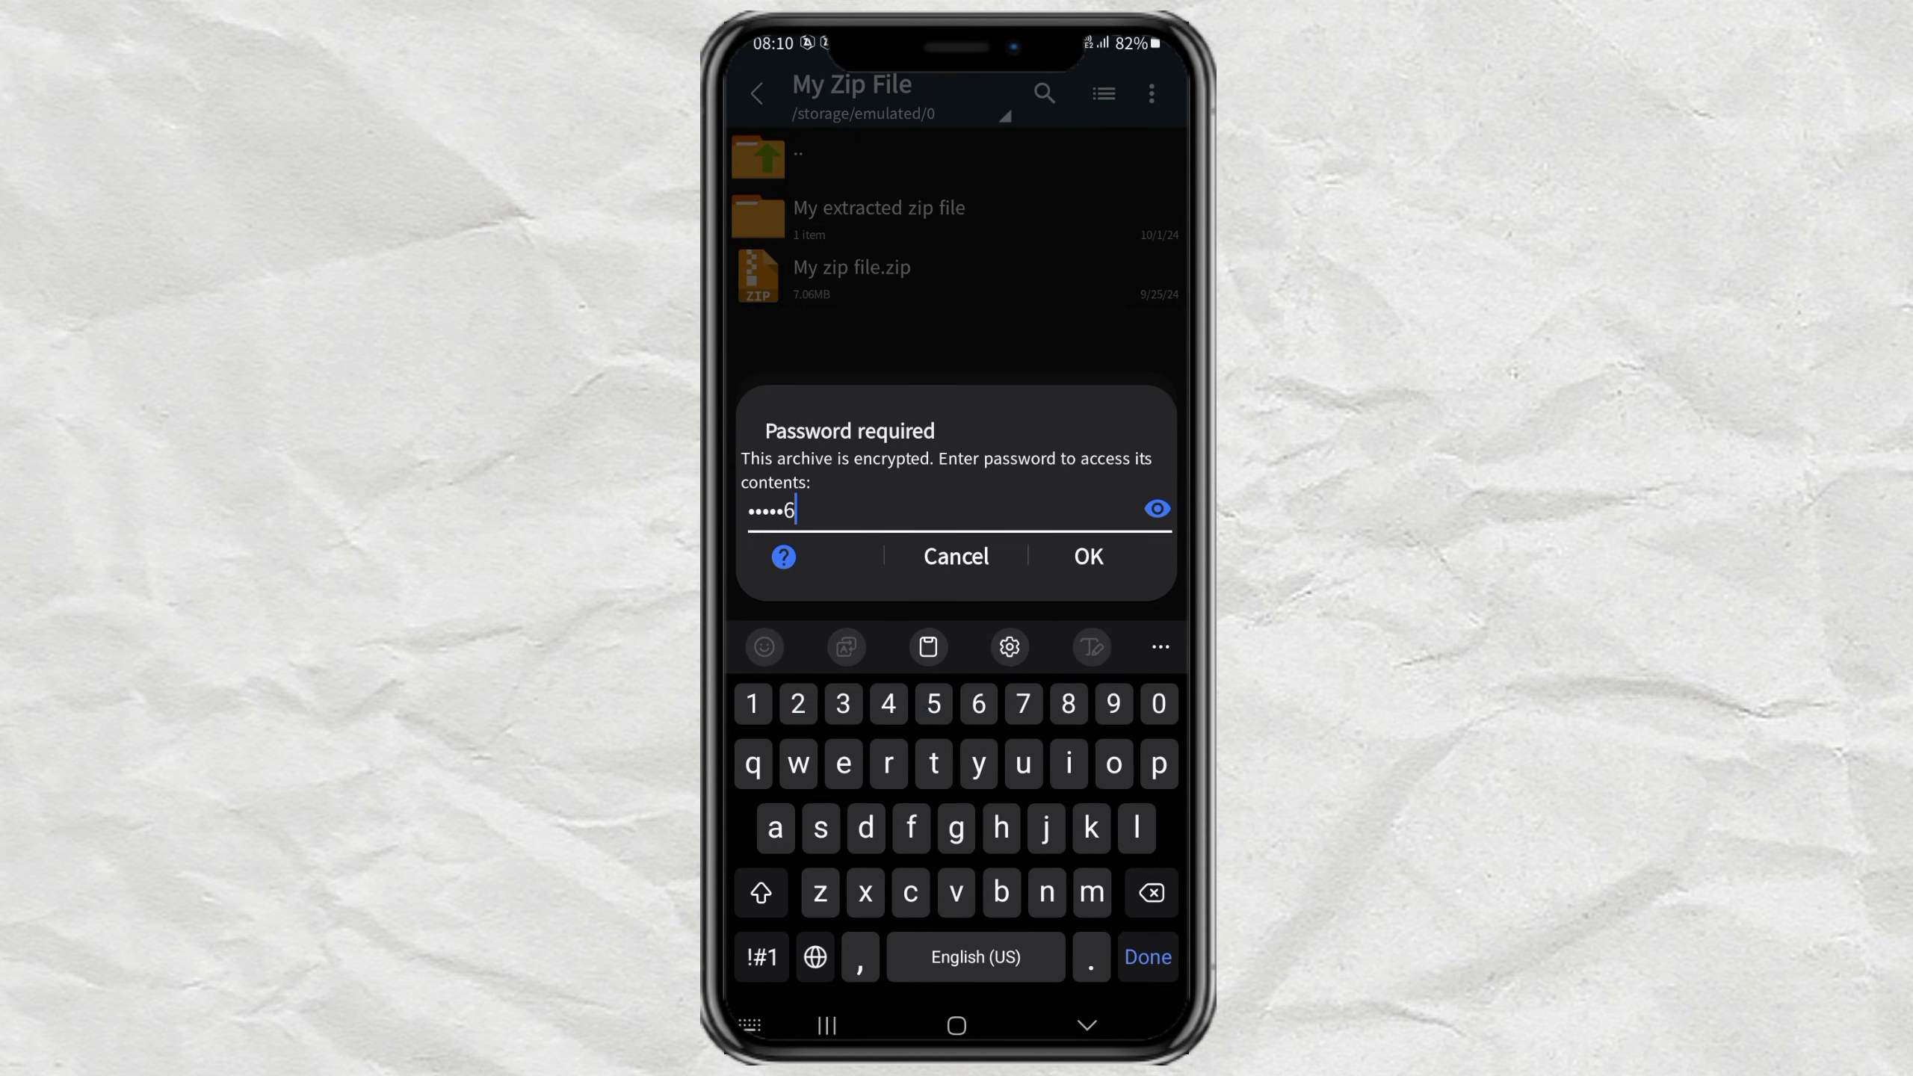
left_click(1068, 703)
left_click(1089, 557)
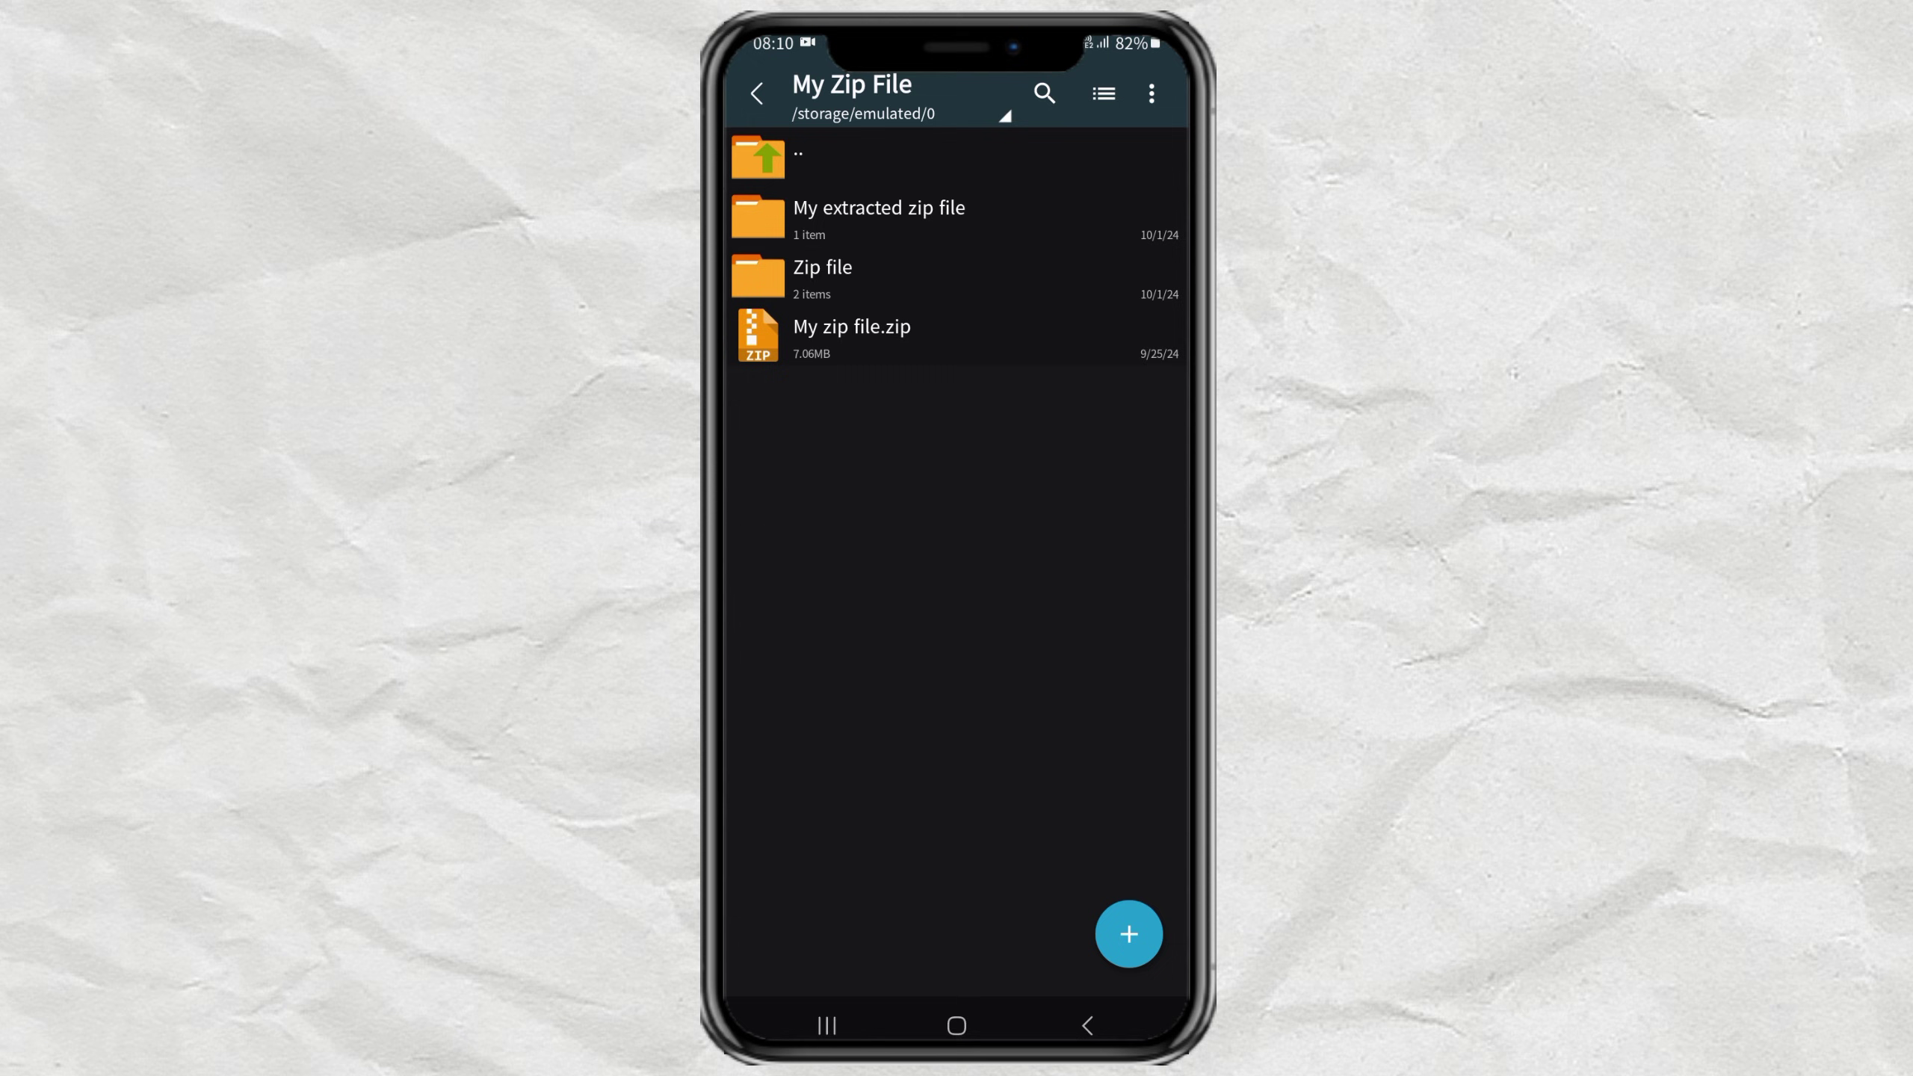
left_click(822, 278)
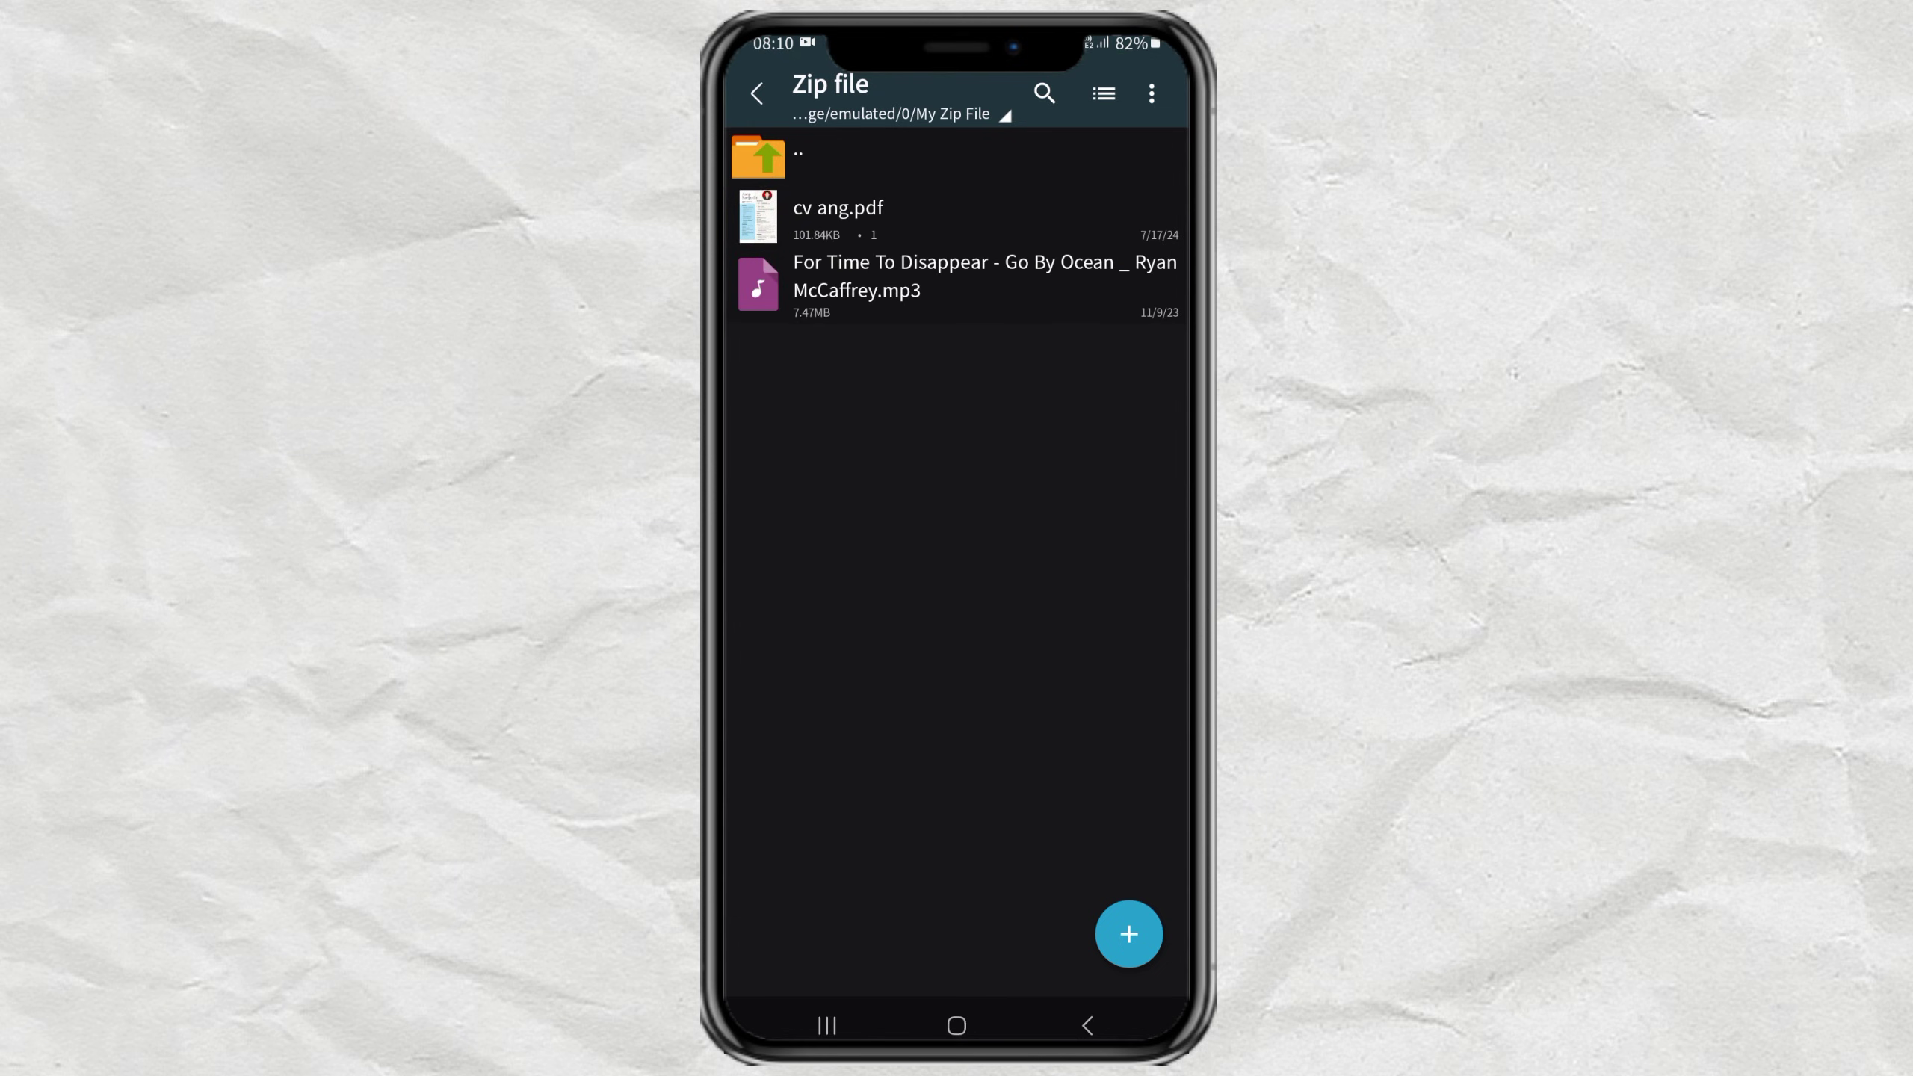
left_click(1087, 1026)
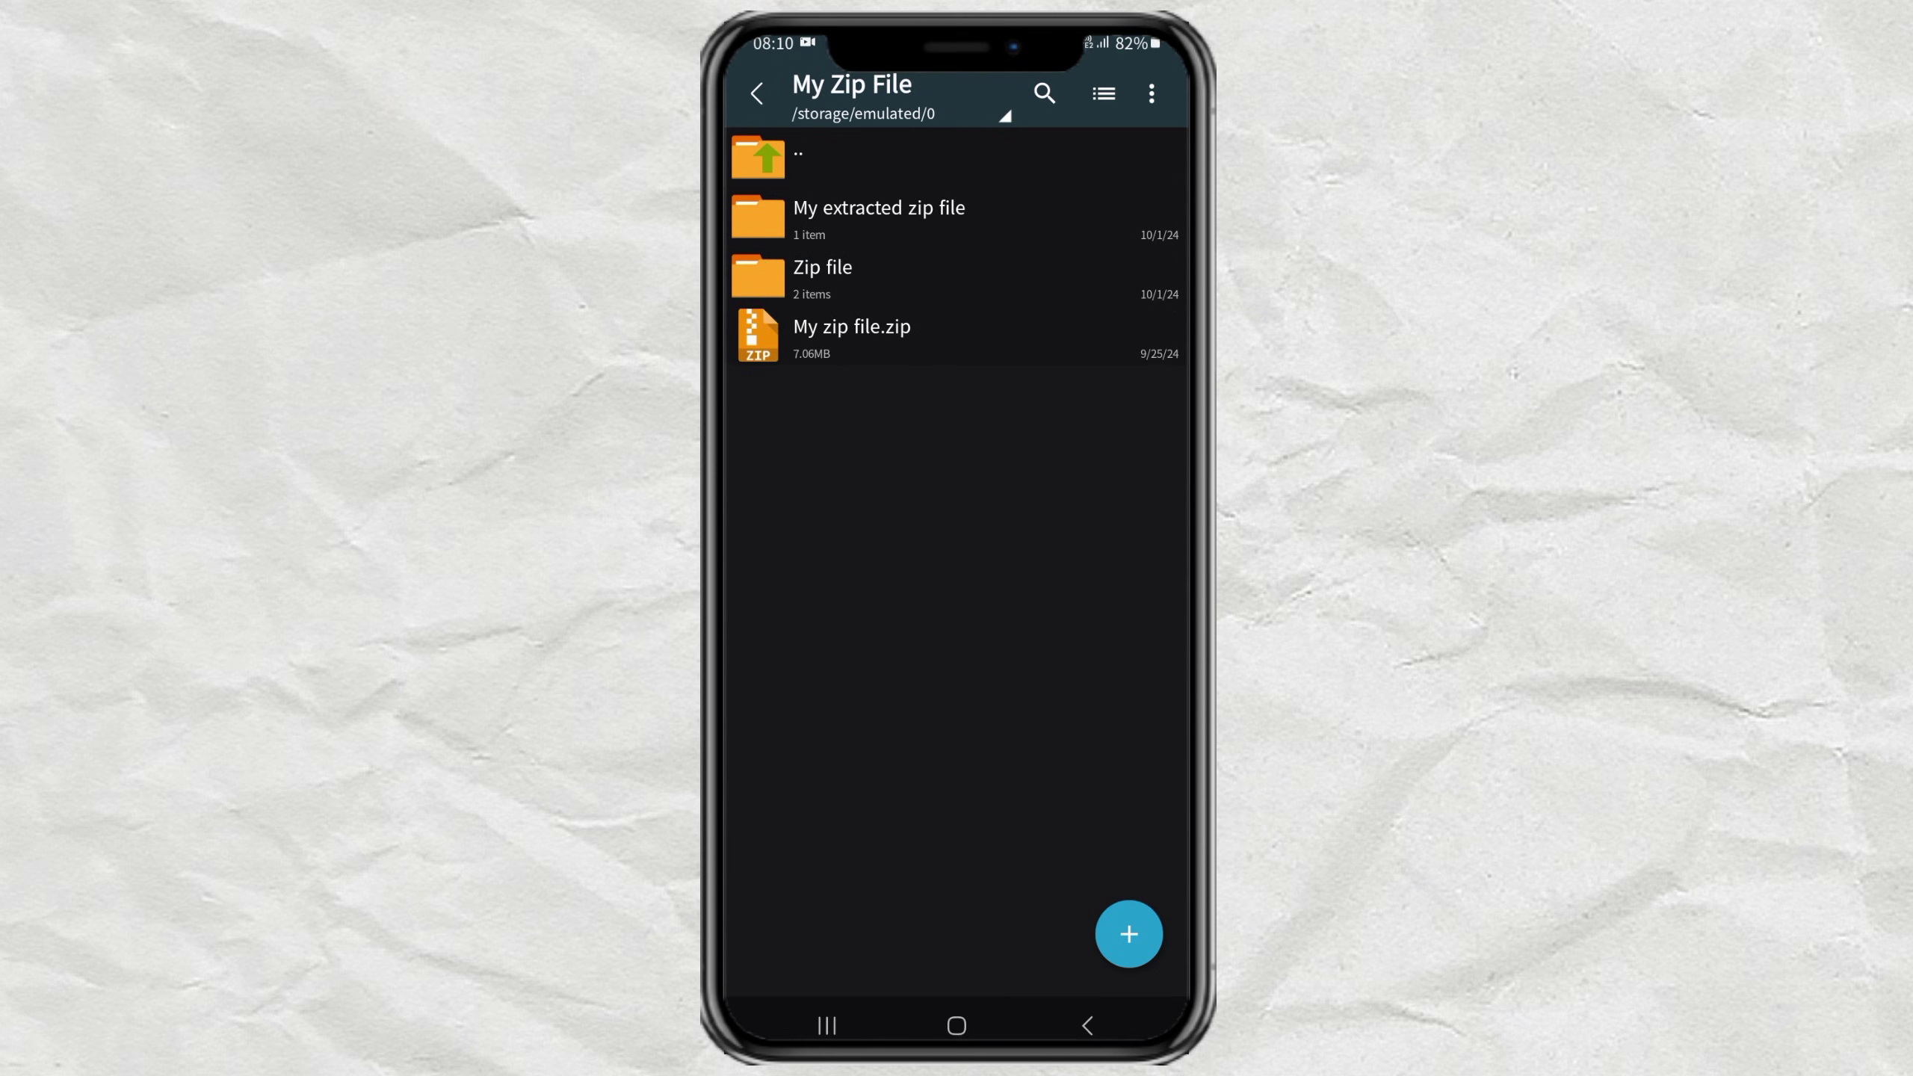